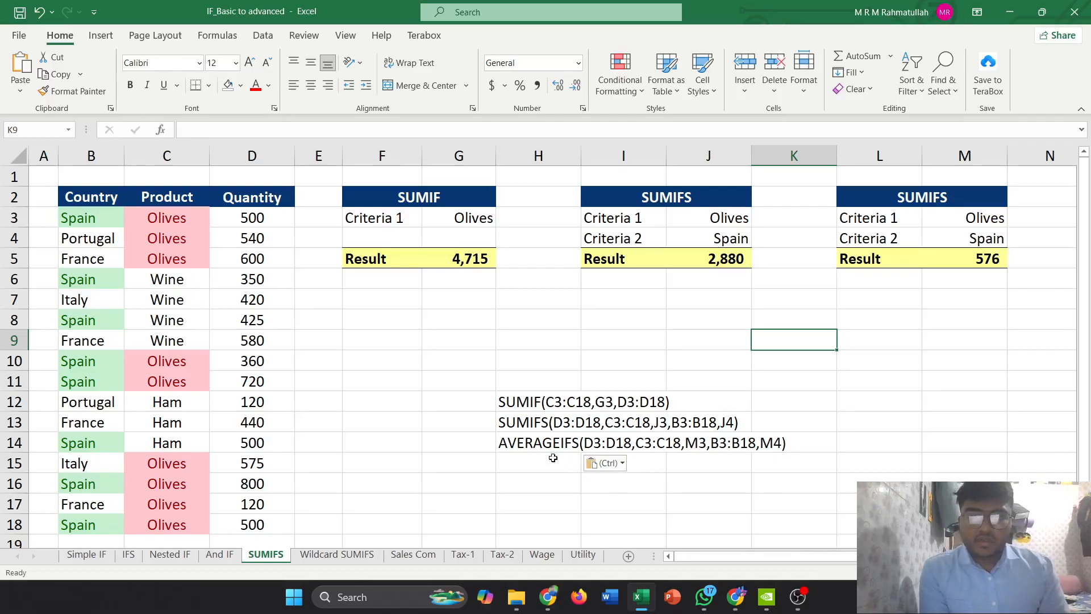
{"action": "left_click", "coordinate": [798, 597]}
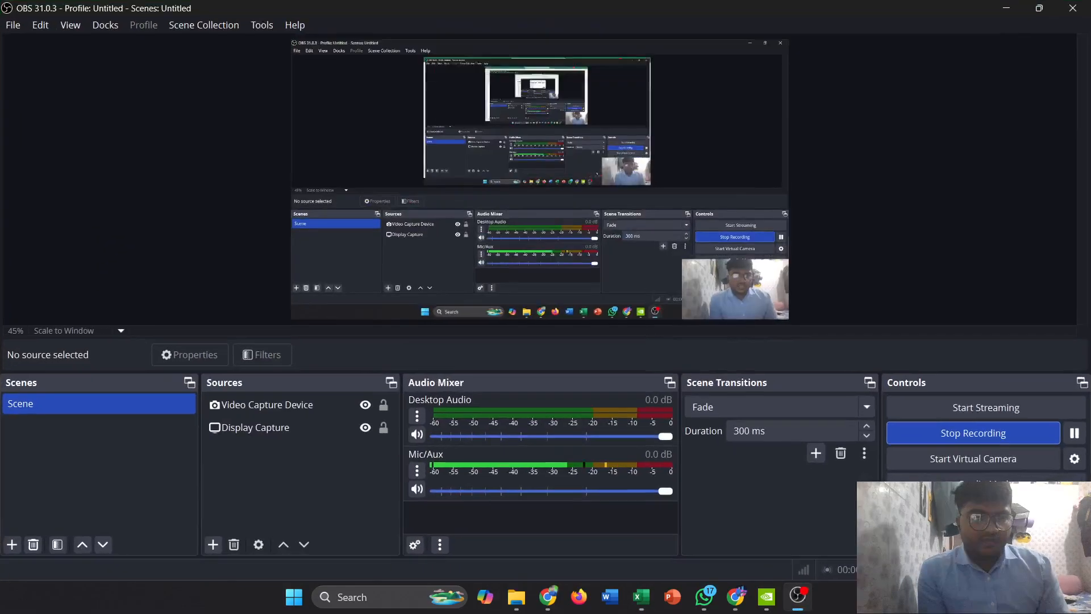
{"action": "left_click", "coordinate": [1005, 8]}
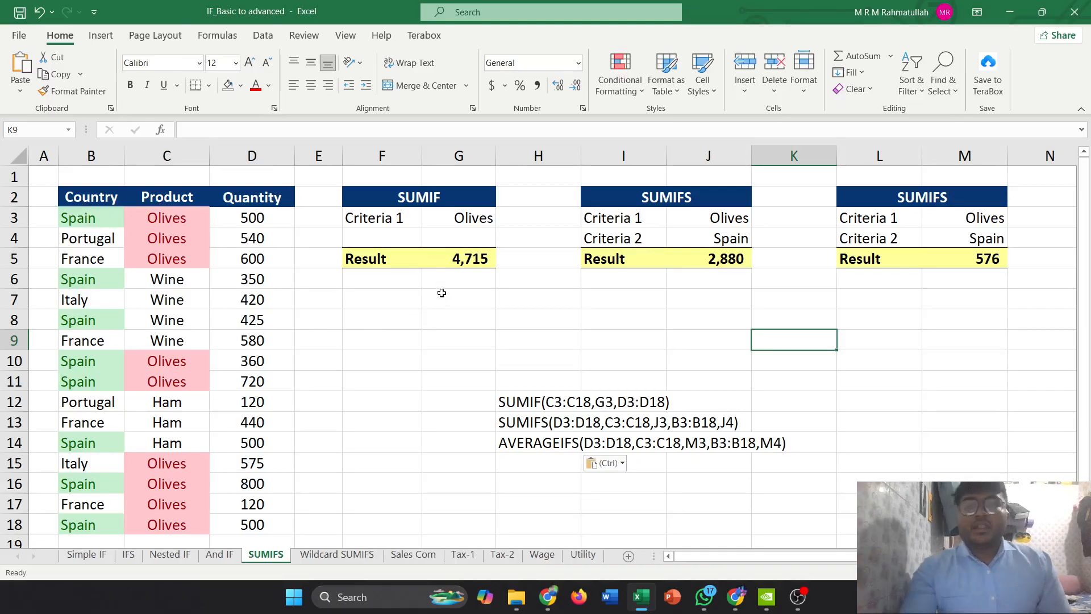
- Test the SUMIF block by copying Wine from the Product column into its Criteria 1 cell G3, and undo the paste
{"action": "left_click", "coordinate": [456, 268]}
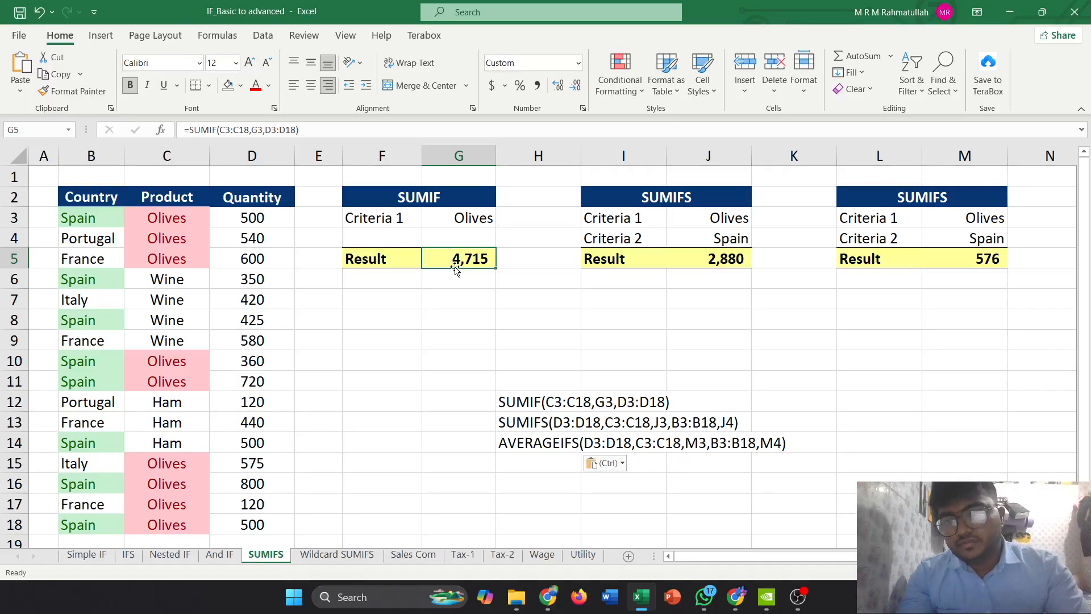
{"action": "left_click", "coordinate": [466, 221]}
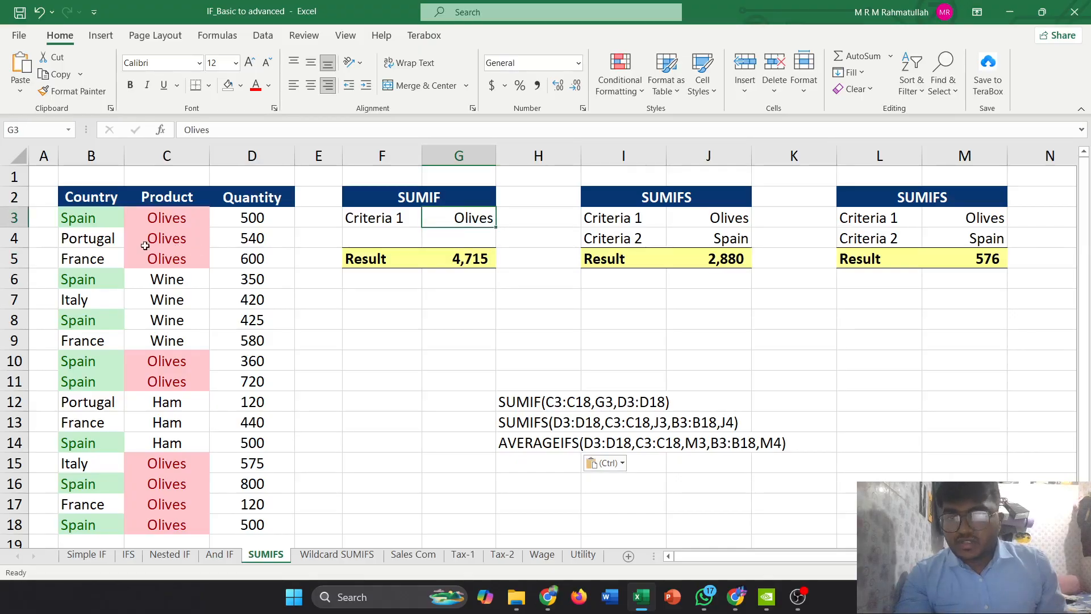
{"action": "left_click", "coordinate": [175, 300]}
{"action": "key", "text": "ctrl+c"}
{"action": "left_click", "coordinate": [471, 221]}
{"action": "key", "text": "ctrl+v"}
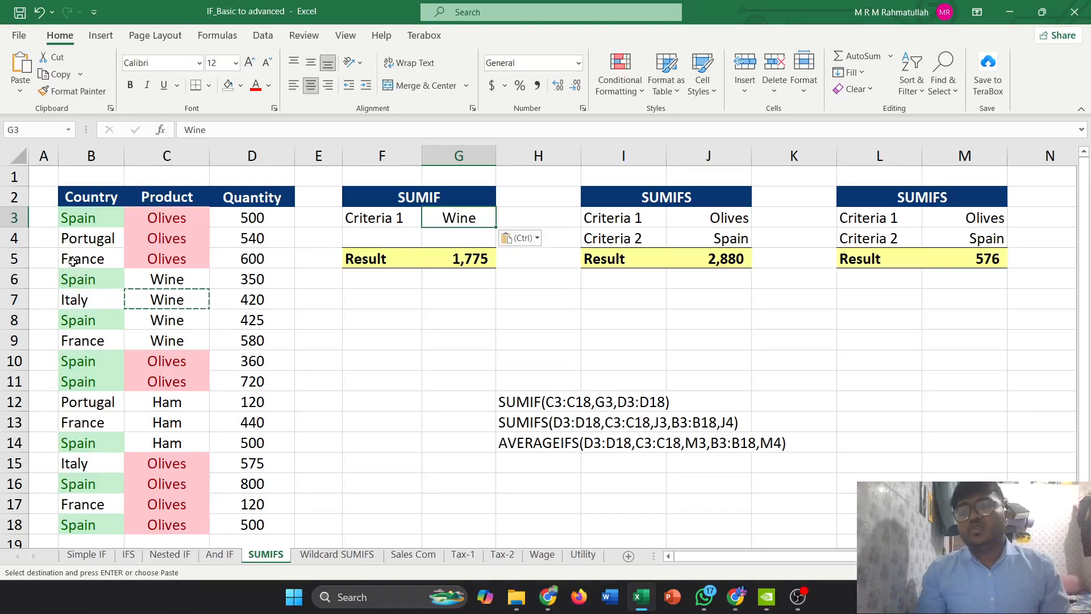
{"action": "key", "text": "ctrl+z"}
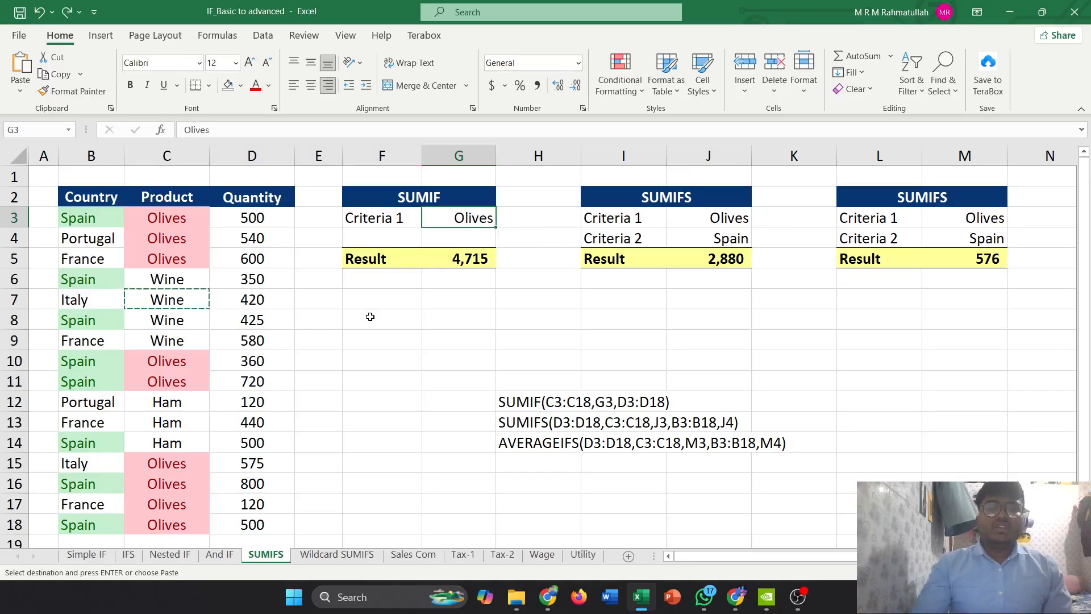
- Start a SUMIF formula in cell G6 with the Product entries C3:C18 as its range
{"action": "left_click", "coordinate": [468, 254]}
{"action": "left_click", "coordinate": [446, 297]}
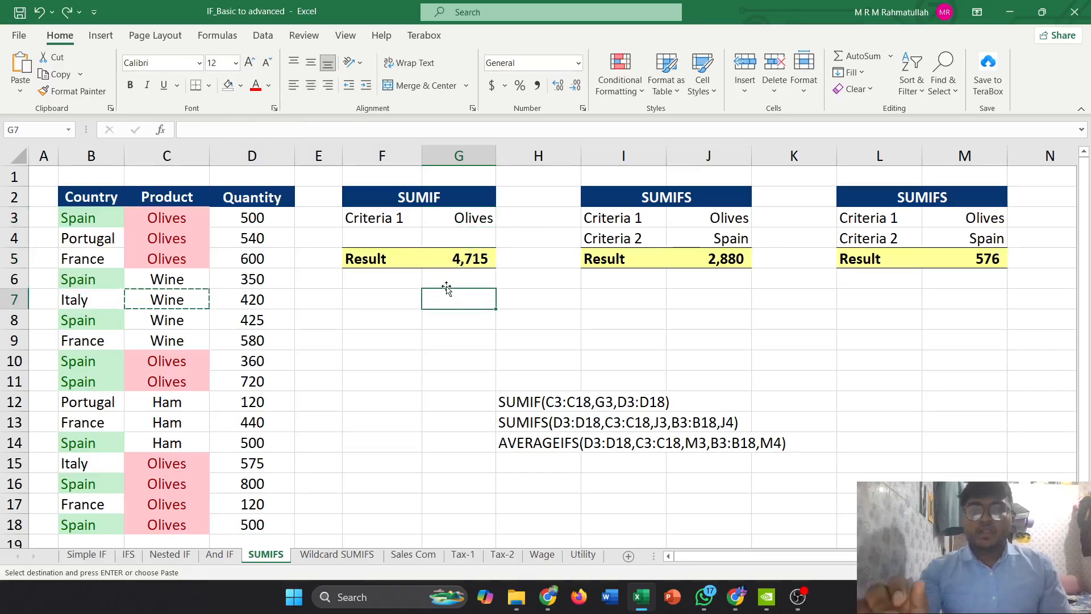
{"action": "left_click", "coordinate": [445, 280]}
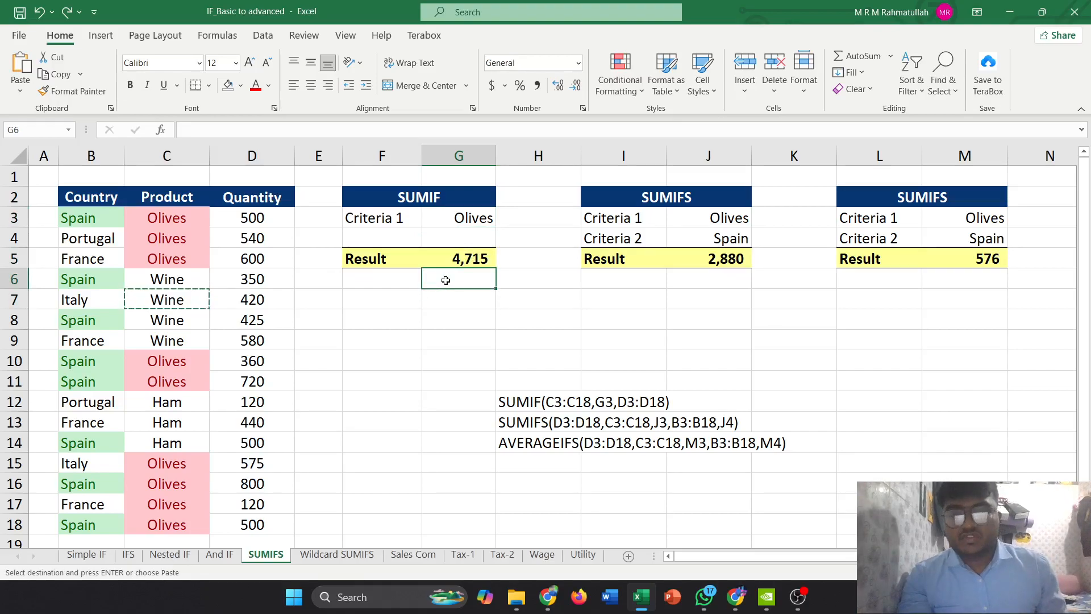
{"action": "type", "text": "="}
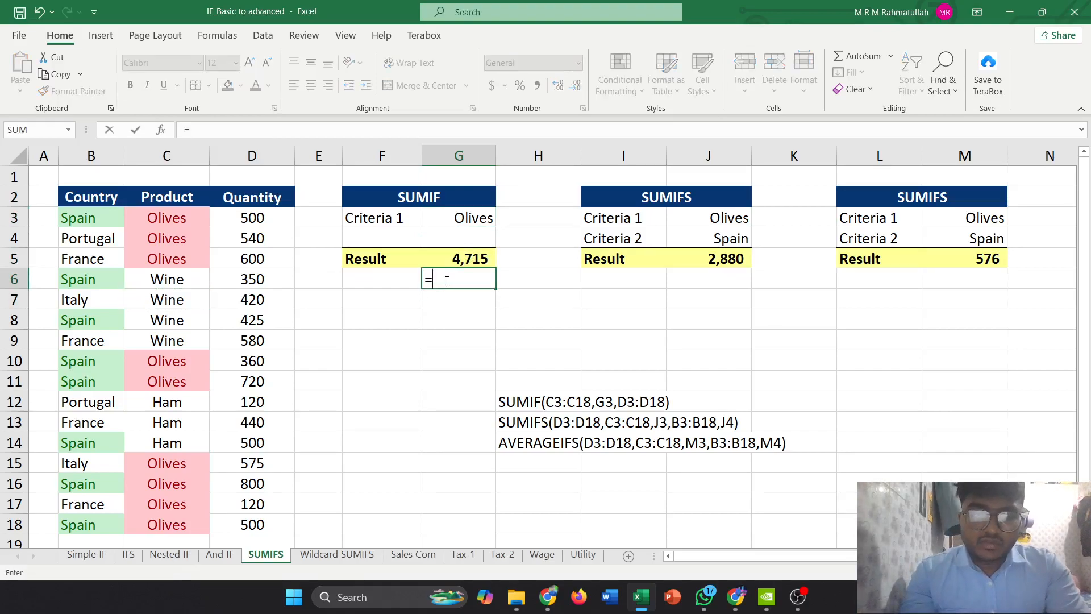
{"action": "type", "text": "sum"}
{"action": "key", "text": "Down"}
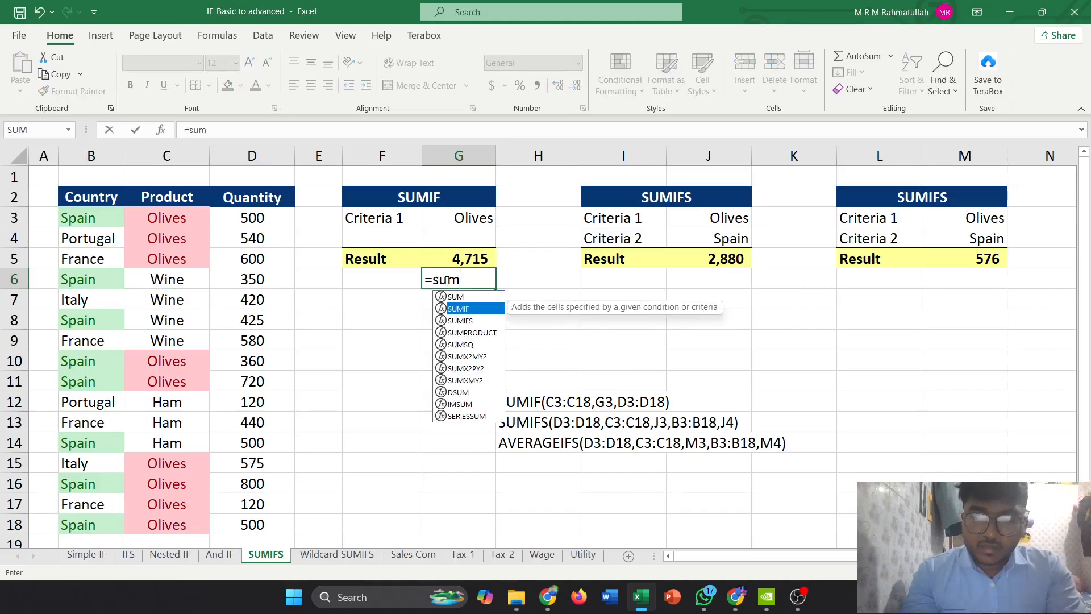
{"action": "key", "text": "Tab"}
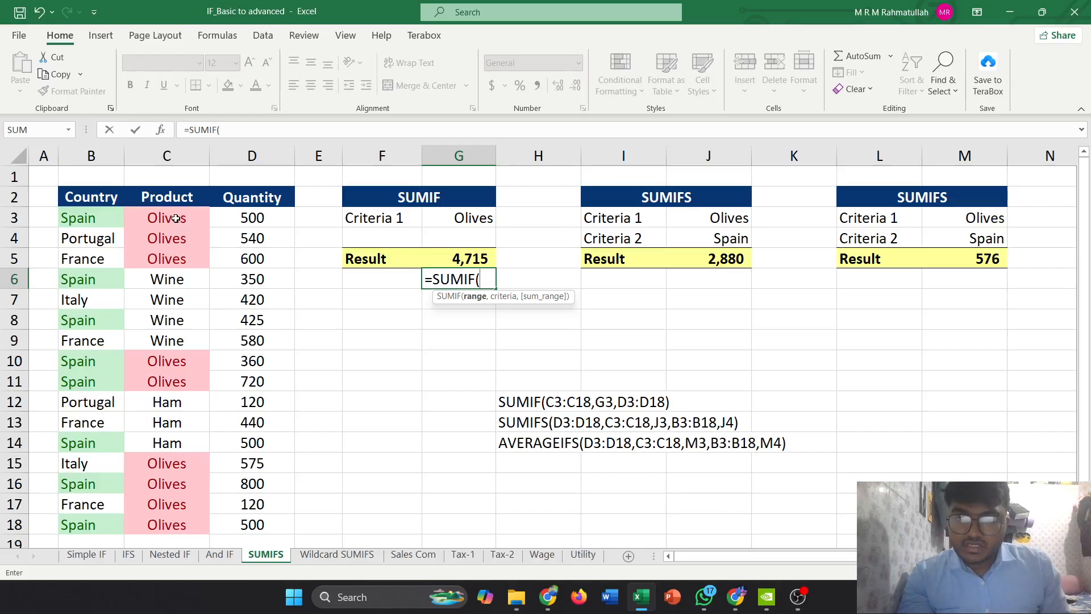
{"action": "left_click_drag", "start_coordinate": [175, 218], "coordinate": [164, 523]}
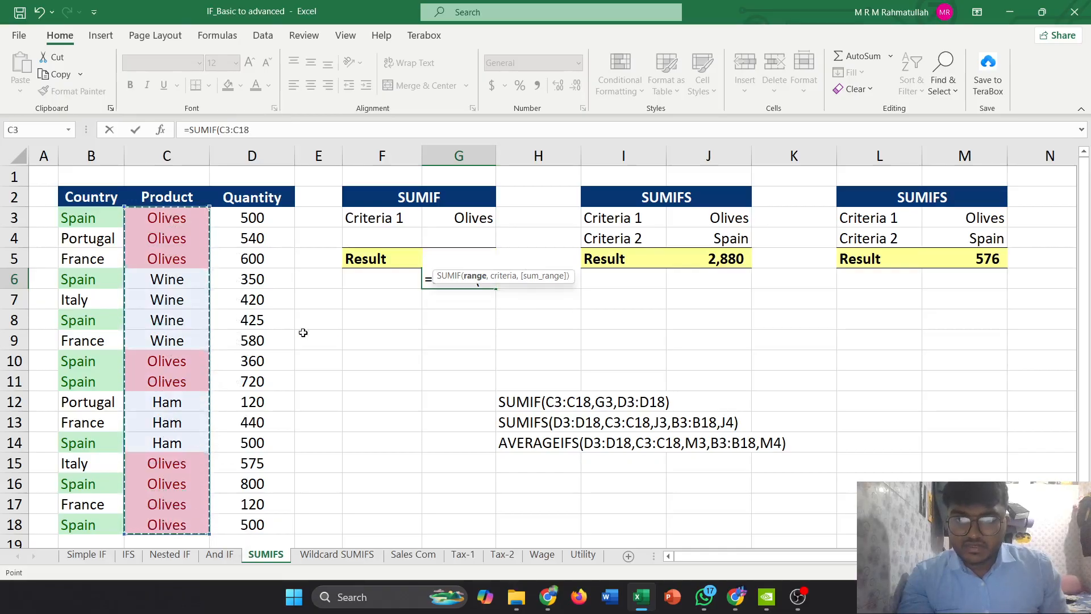
{"action": "type", "text": ","}
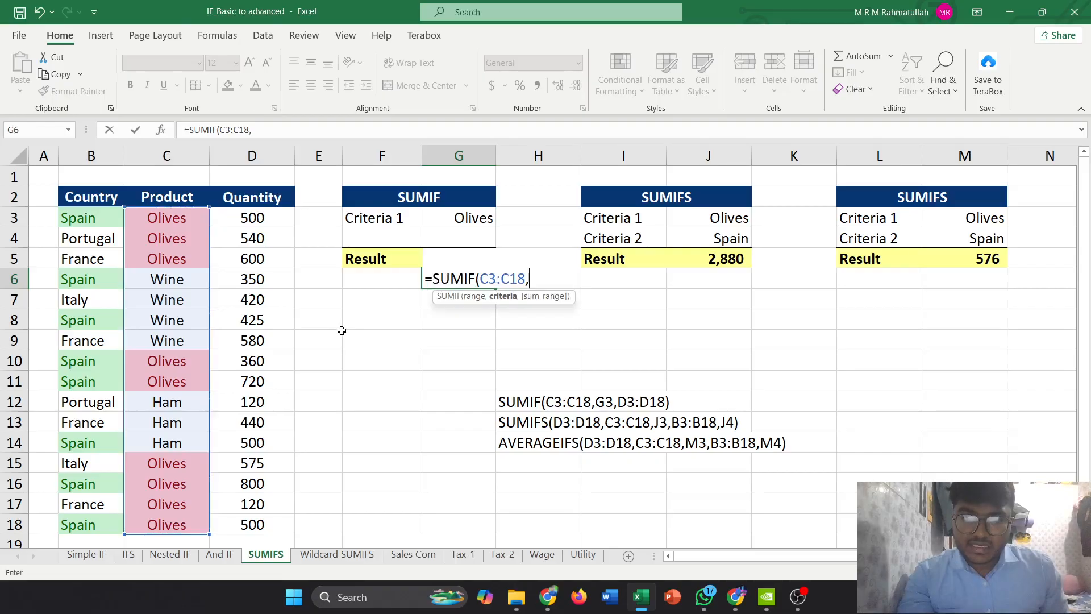
- Complete the SUMIF formula with G3 as the criteria and the Quantity cells D3:D18 as the sum range
{"action": "left_click", "coordinate": [471, 217]}
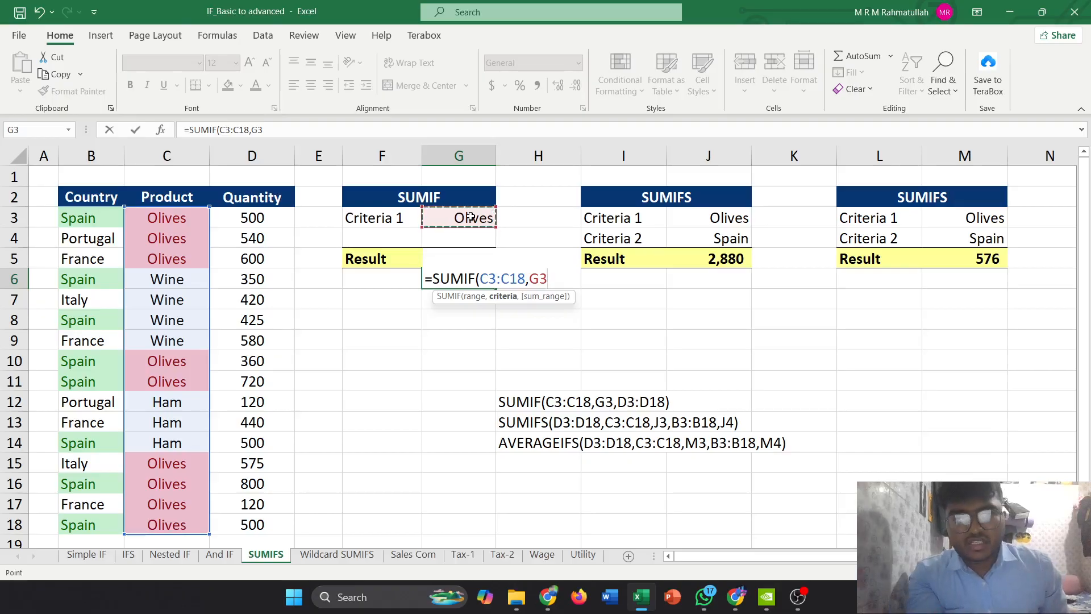
{"action": "type", "text": ","}
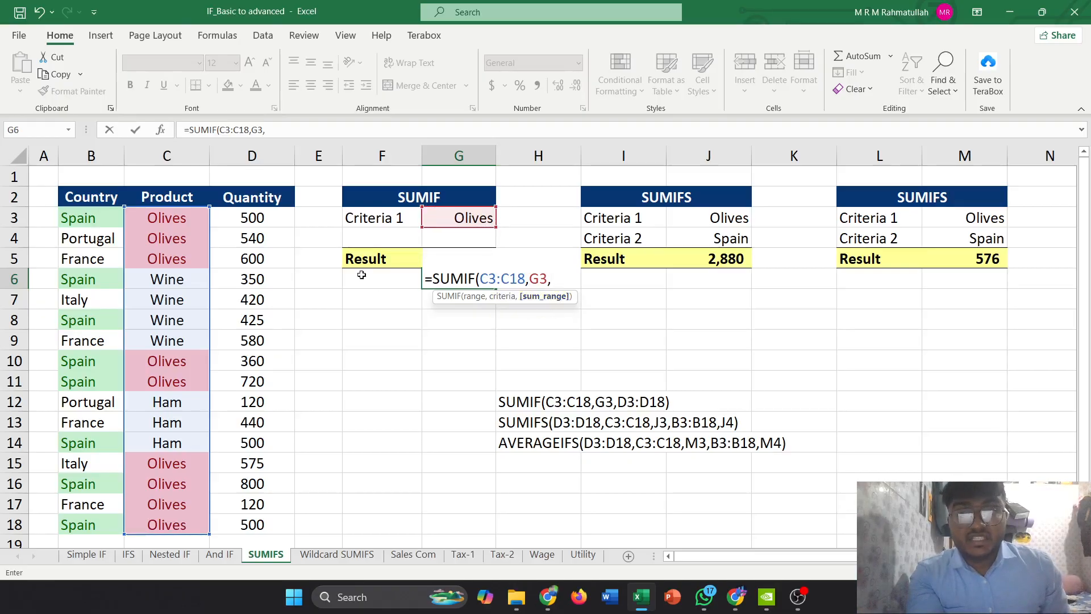
{"action": "left_click_drag", "start_coordinate": [261, 219], "coordinate": [244, 524]}
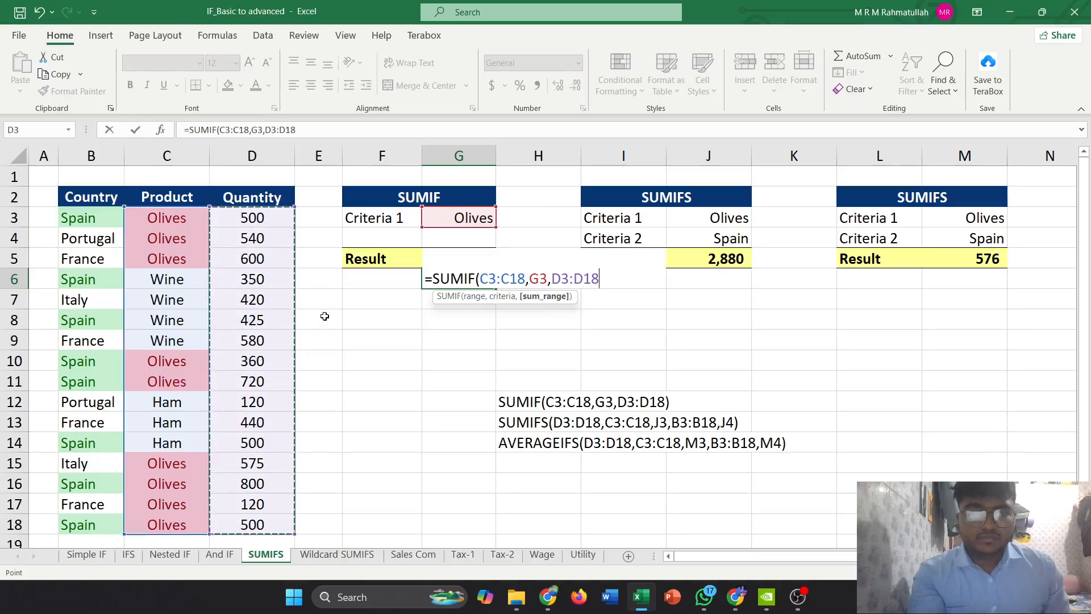
{"action": "type", "text": ")"}
{"action": "key", "text": "Return"}
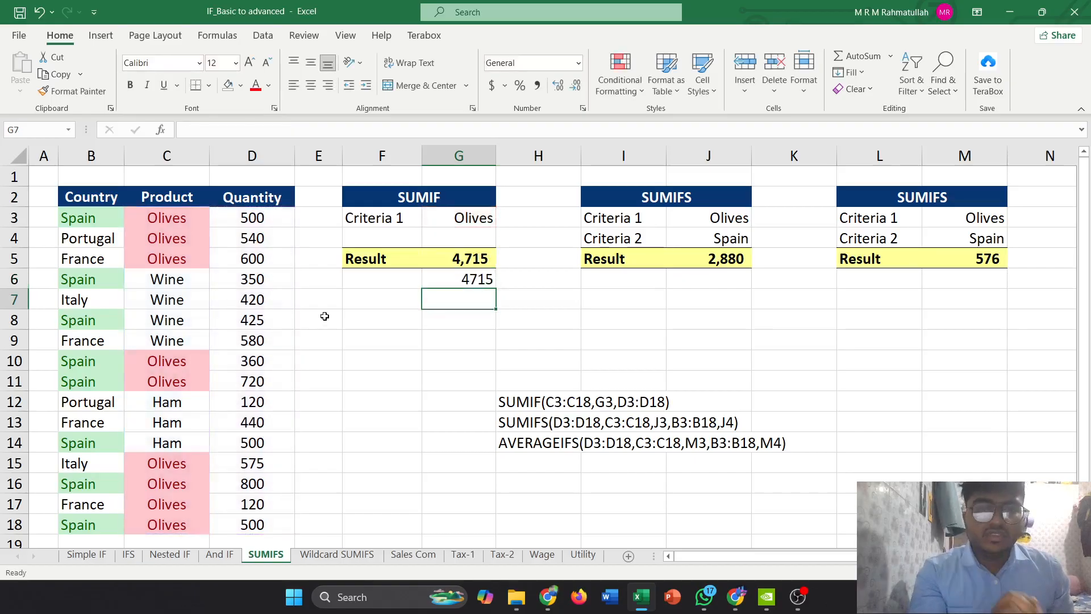
- Review the range, criteria and sum range arguments of the SUMIF formula in G6, and clear that cell
{"action": "left_click", "coordinate": [465, 276]}
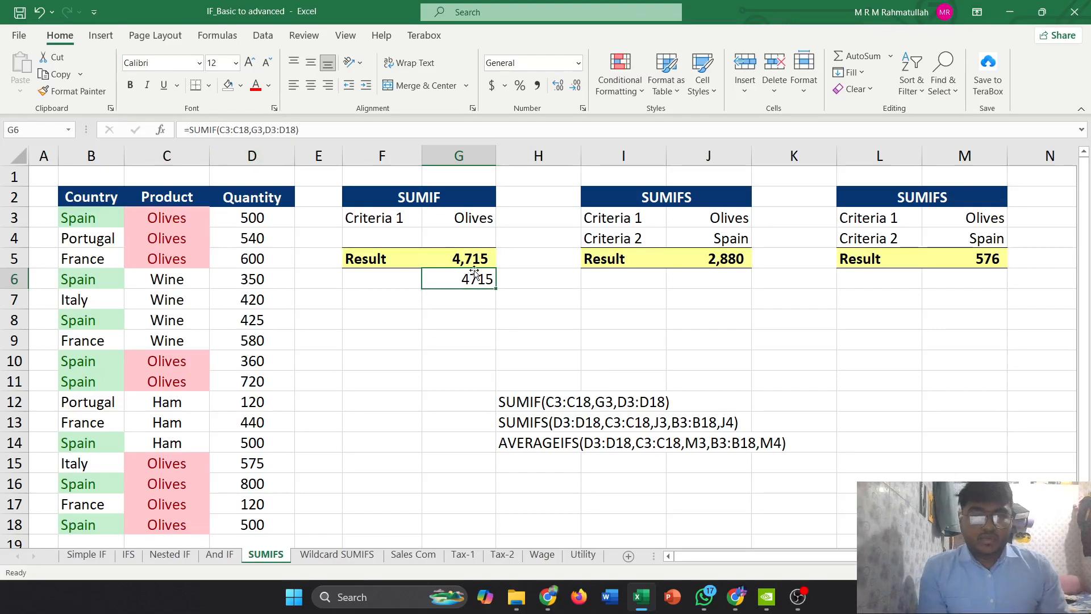
{"action": "left_click", "coordinate": [235, 127]}
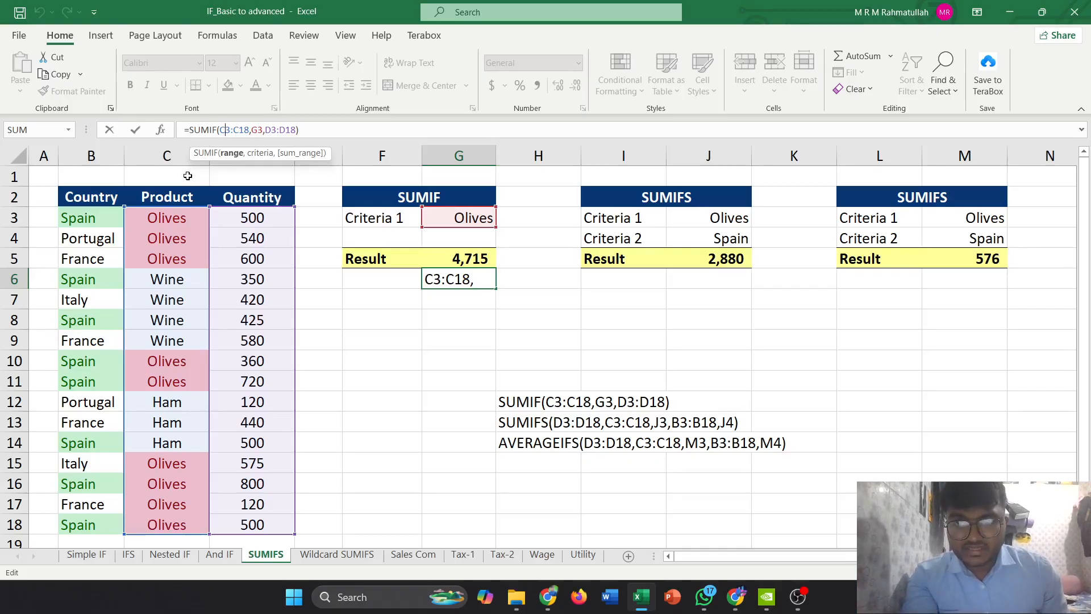
{"action": "left_click", "coordinate": [257, 128]}
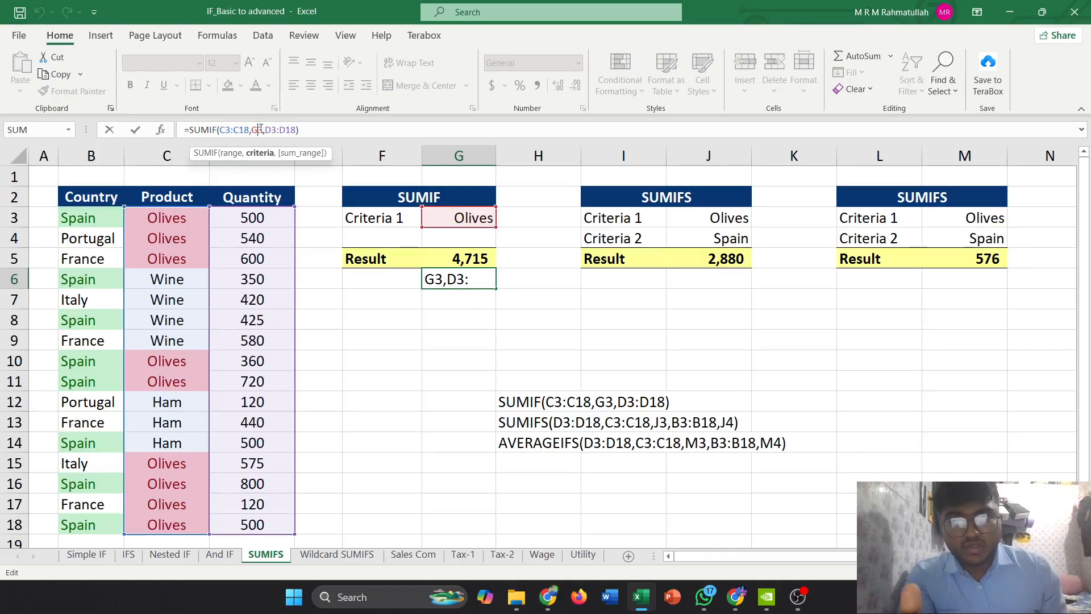
{"action": "left_click", "coordinate": [284, 130]}
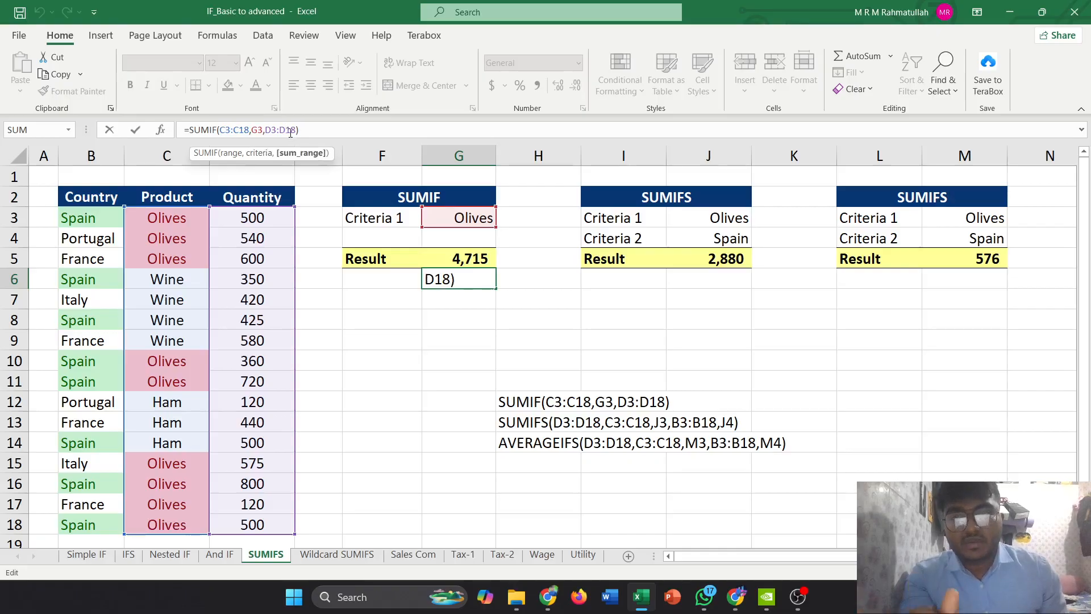
{"action": "key", "text": "Return"}
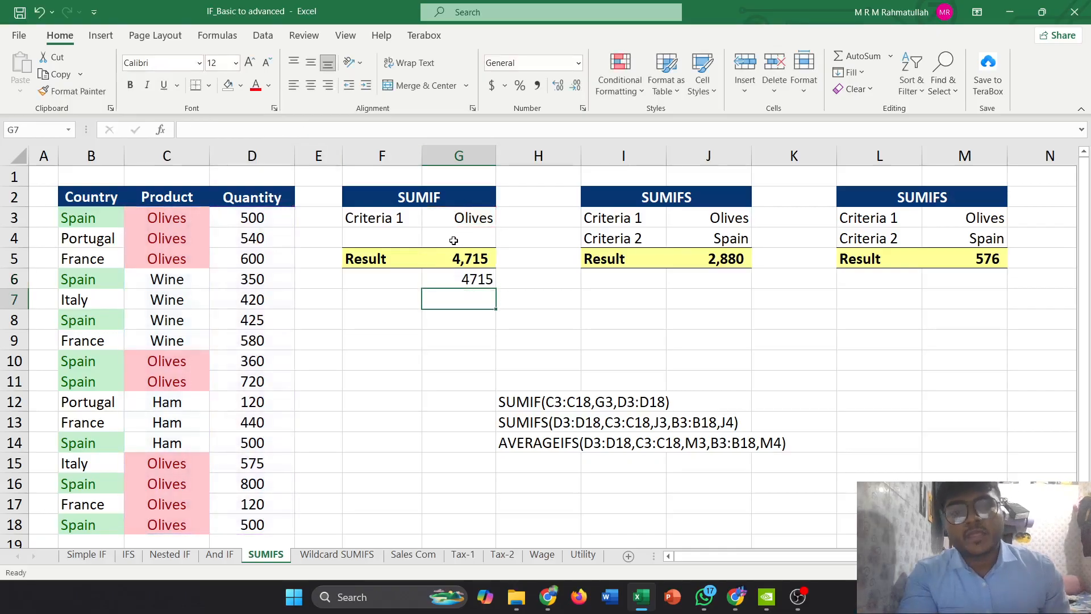
{"action": "left_click", "coordinate": [462, 277]}
{"action": "key", "text": "Delete"}
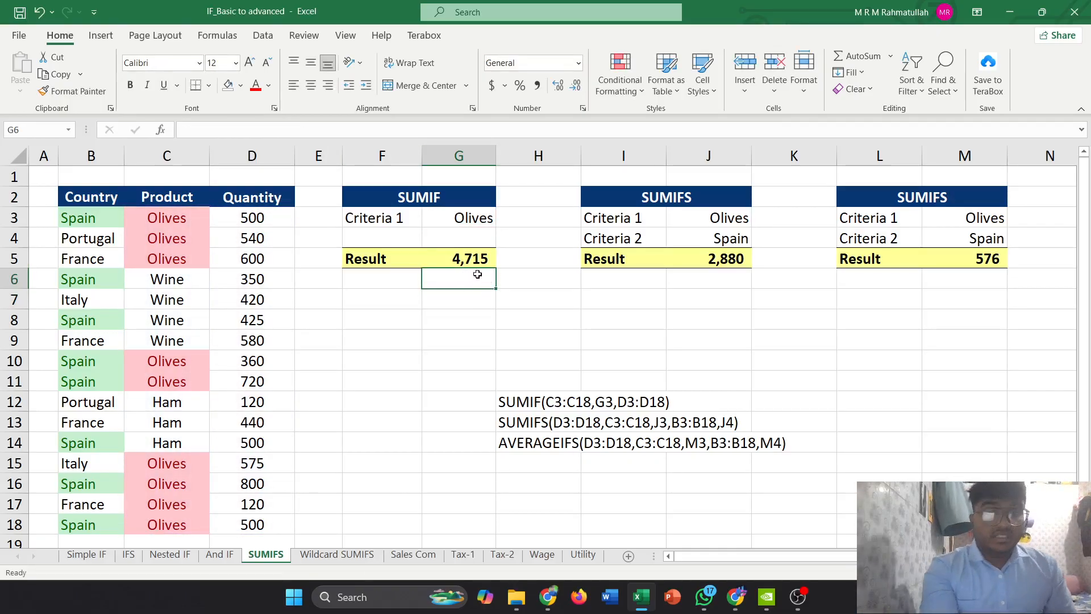
- Start a SUMIFS formula in cell J6 with the Quantity cells D3:D18 as its sum range
{"action": "left_click", "coordinate": [707, 294]}
{"action": "left_click", "coordinate": [695, 252]}
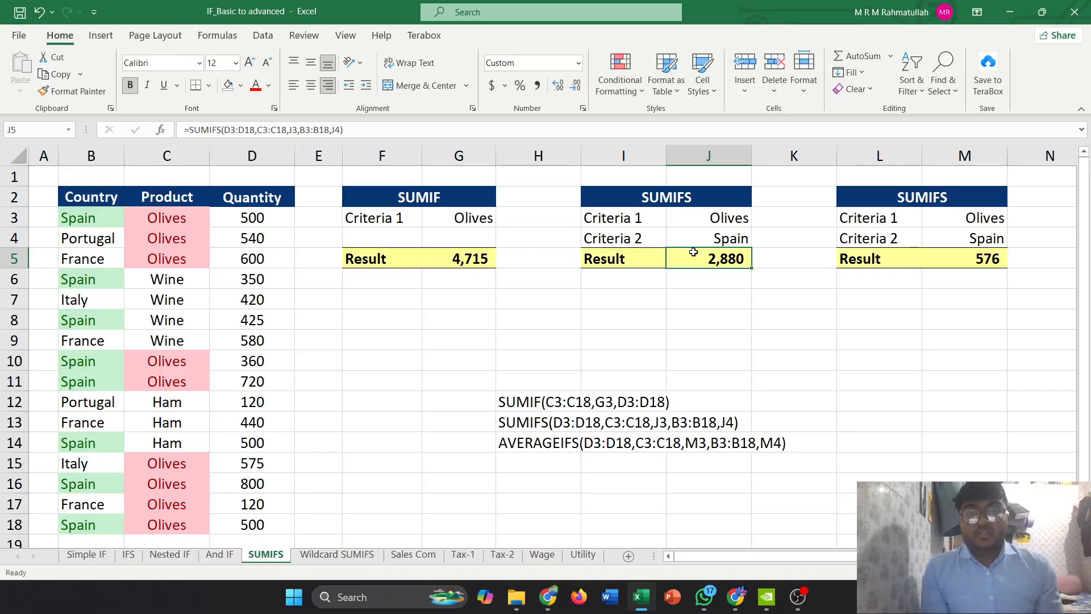
{"action": "left_click", "coordinate": [702, 279]}
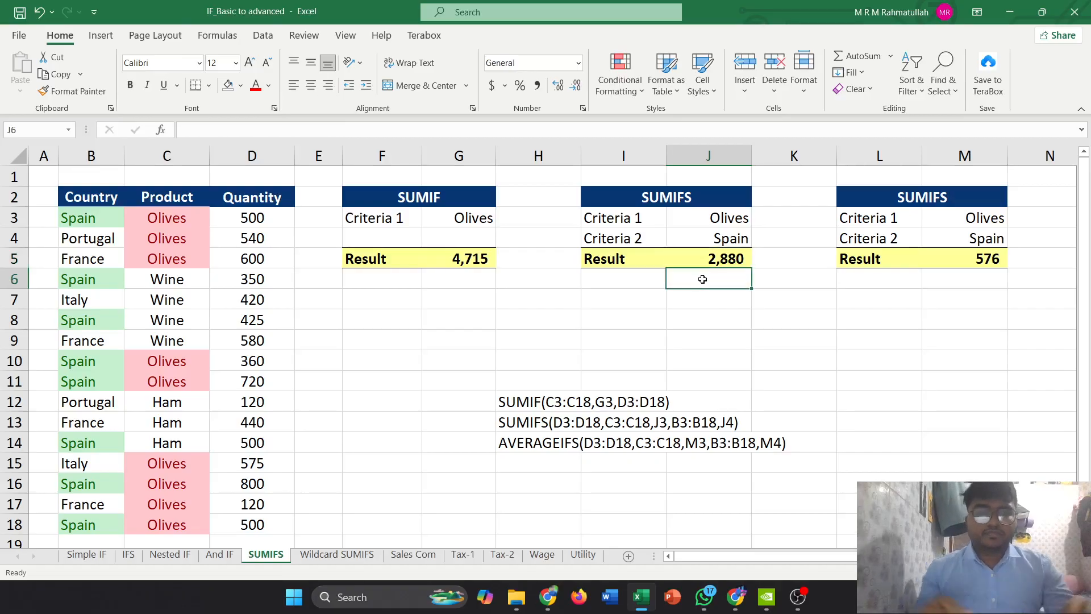
{"action": "type", "text": "=su"}
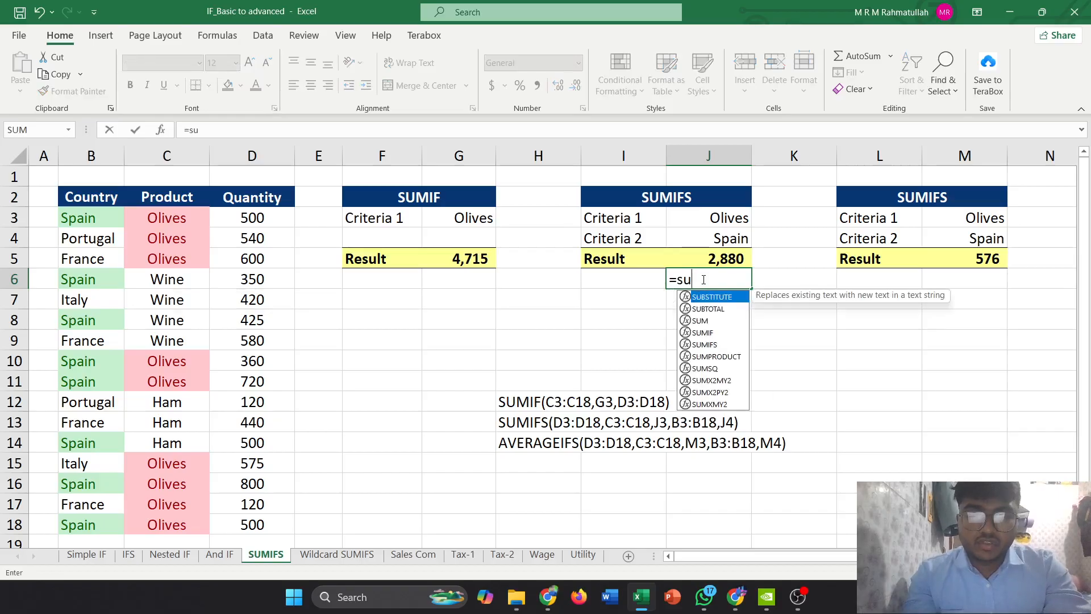
{"action": "type", "text": "mifs"}
{"action": "key", "text": "Tab"}
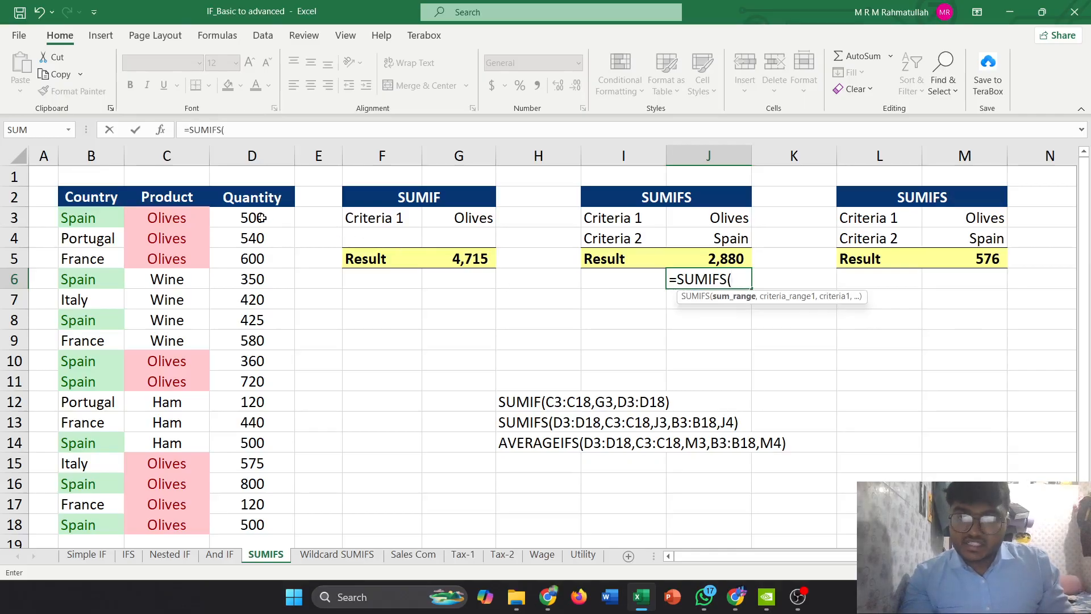
{"action": "left_click_drag", "start_coordinate": [260, 218], "coordinate": [258, 522]}
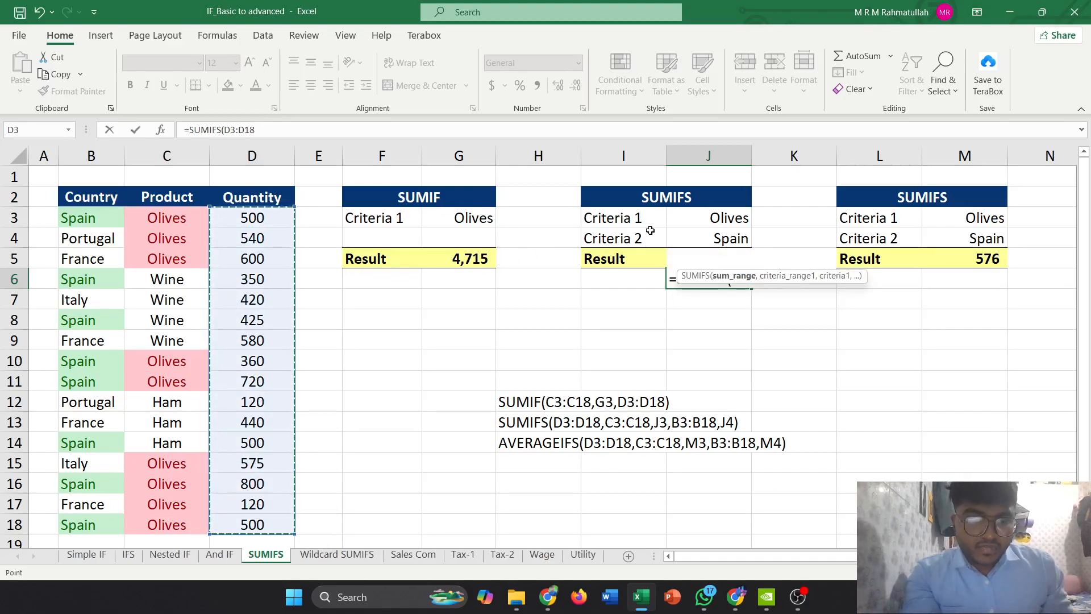
{"action": "type", "text": ","}
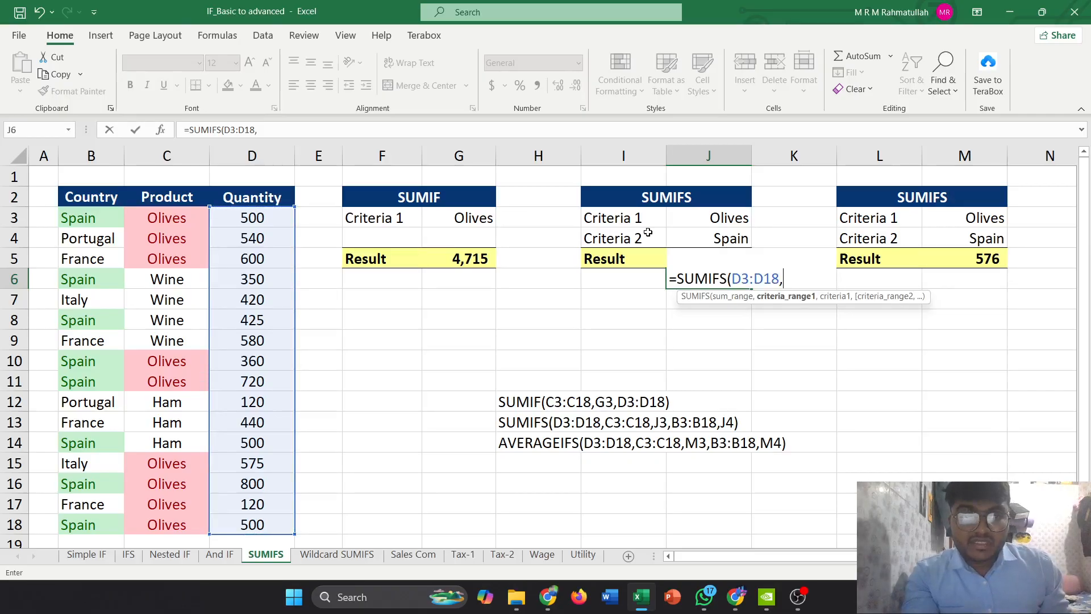
- Add the Product cells C3:C18 as the first criteria range and J3 as its criteria in the J6 SUMIFS formula
{"action": "left_click_drag", "start_coordinate": [154, 217], "coordinate": [154, 524]}
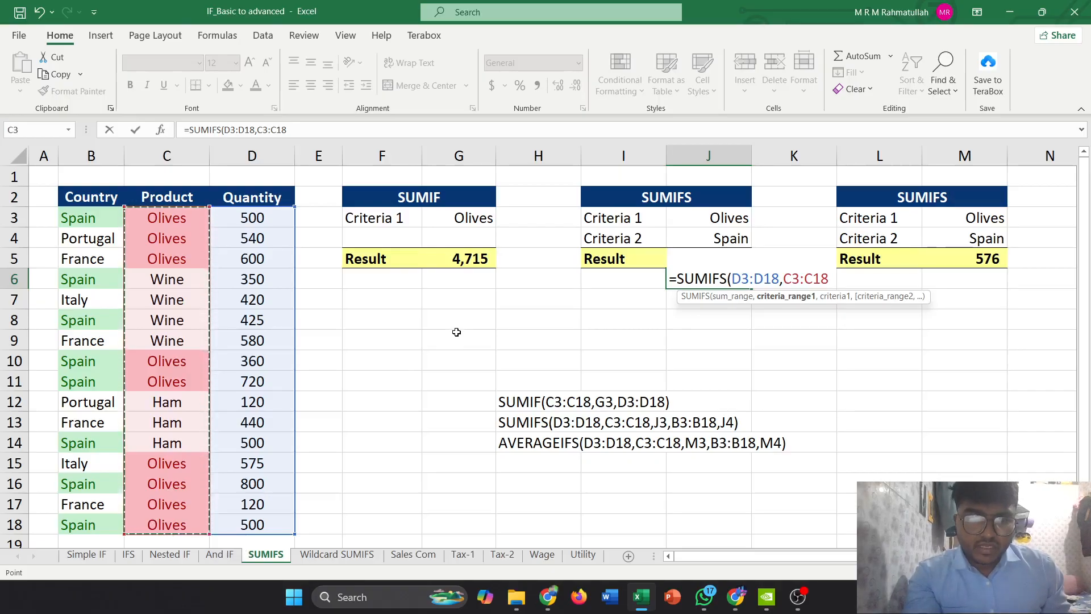
{"action": "type", "text": ","}
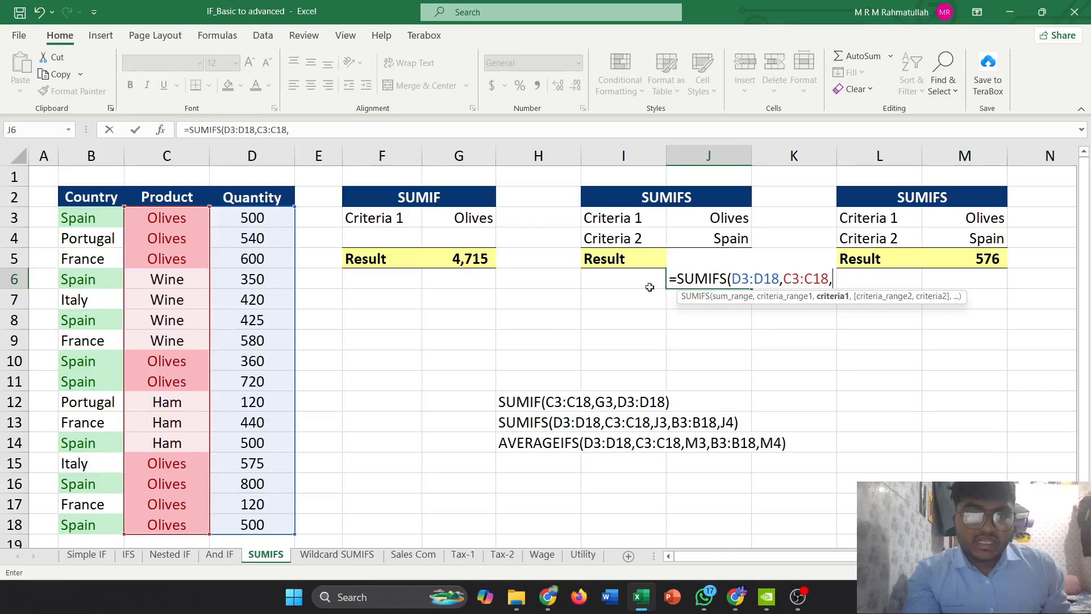
{"action": "left_click", "coordinate": [715, 218]}
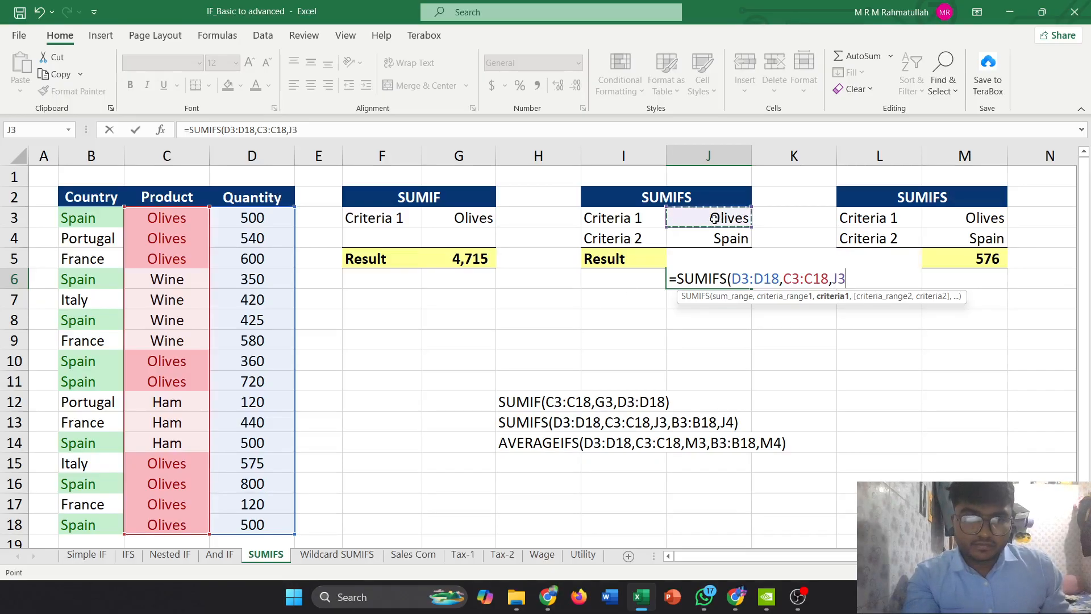
{"action": "type", "text": ","}
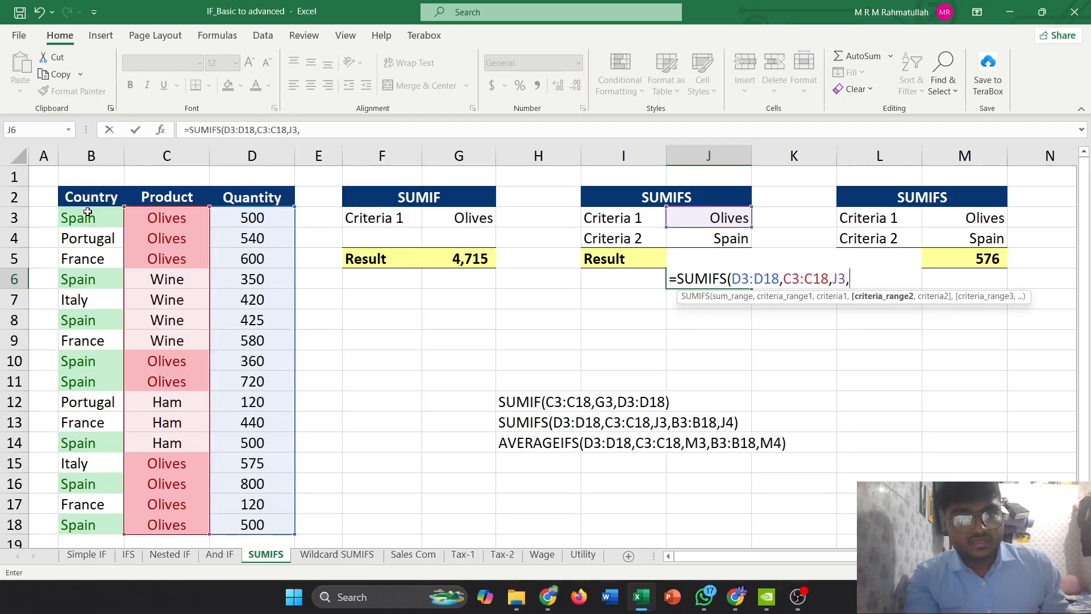
- Complete the SUMIFS formula in J6 with the Country cells B3:B18 as the second criteria range and J4 as its criteria
{"action": "left_click_drag", "start_coordinate": [90, 218], "coordinate": [85, 518]}
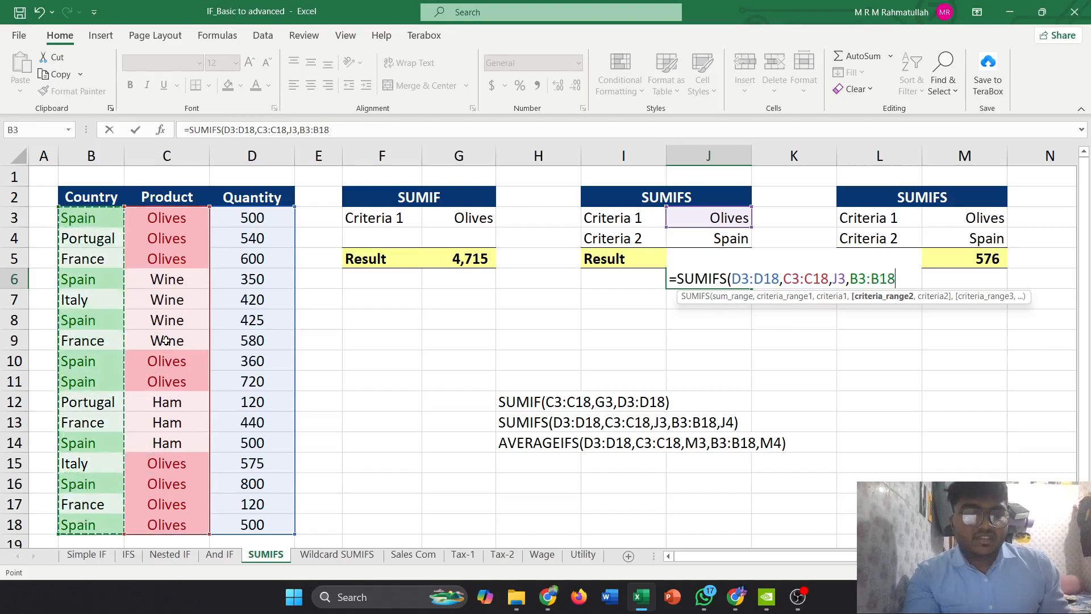
{"action": "type", "text": ","}
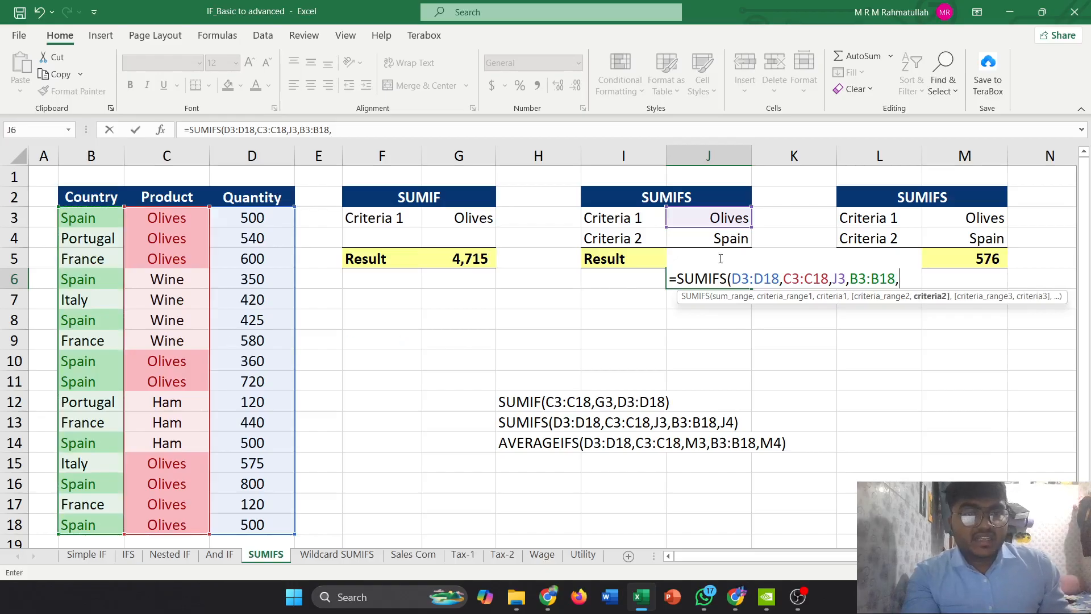
{"action": "left_click", "coordinate": [724, 239]}
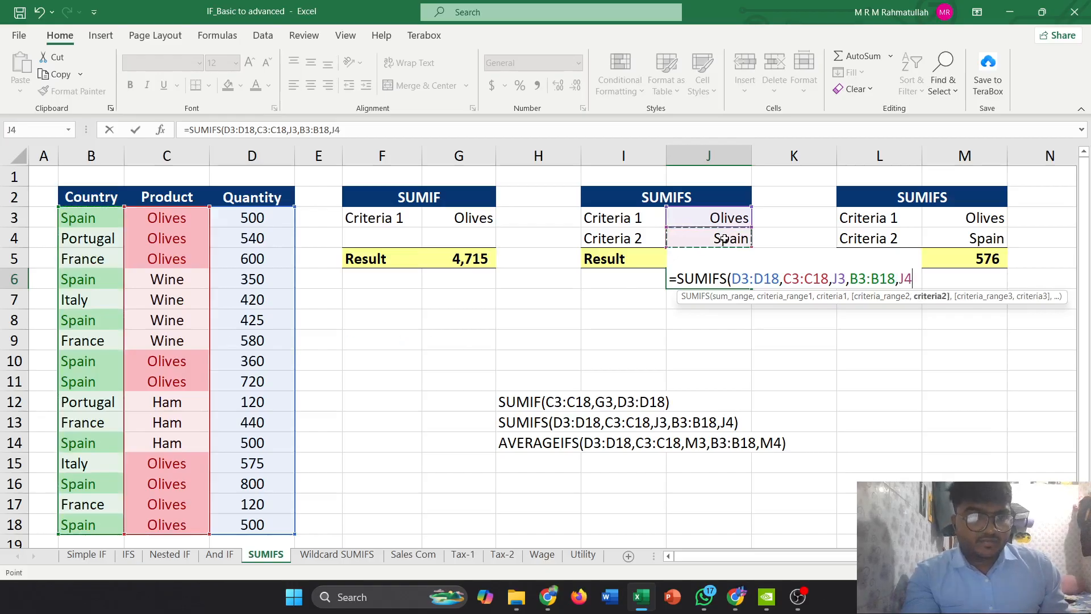
{"action": "type", "text": ")"}
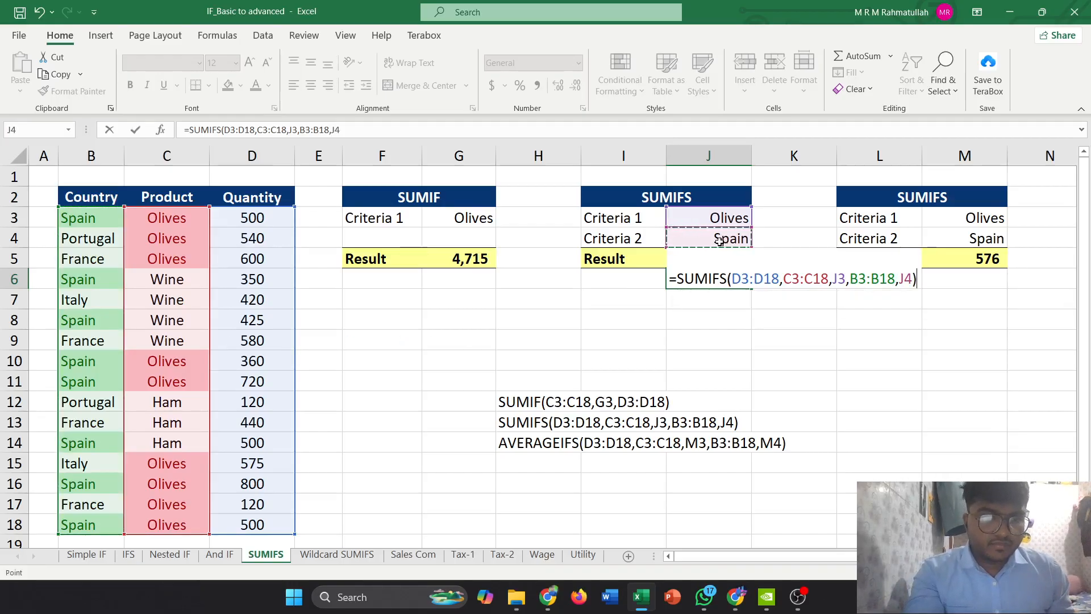
{"action": "key", "text": "Return"}
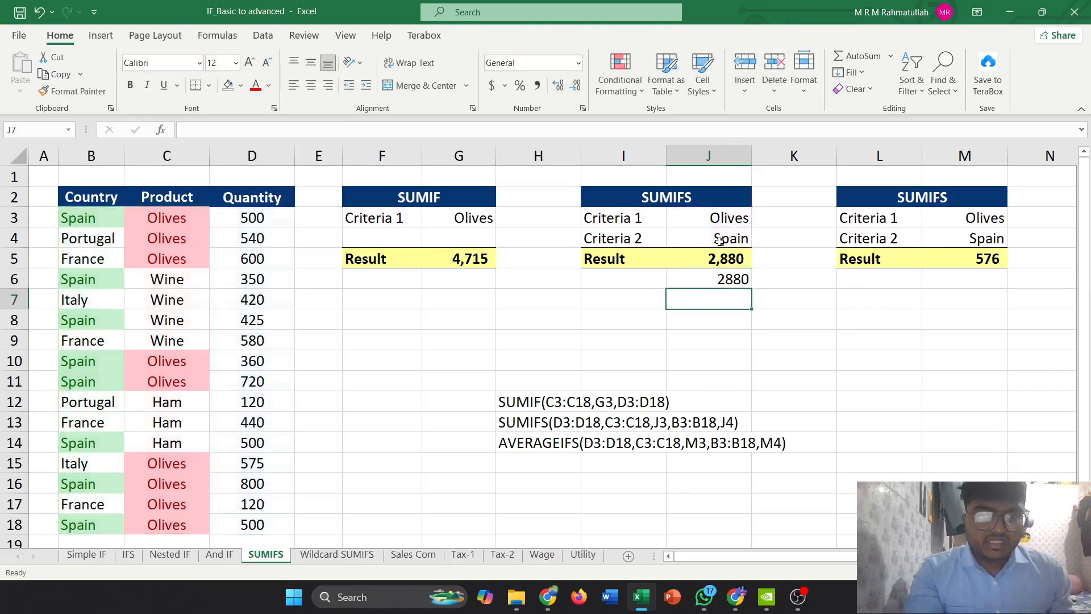
{"action": "left_click", "coordinate": [710, 285]}
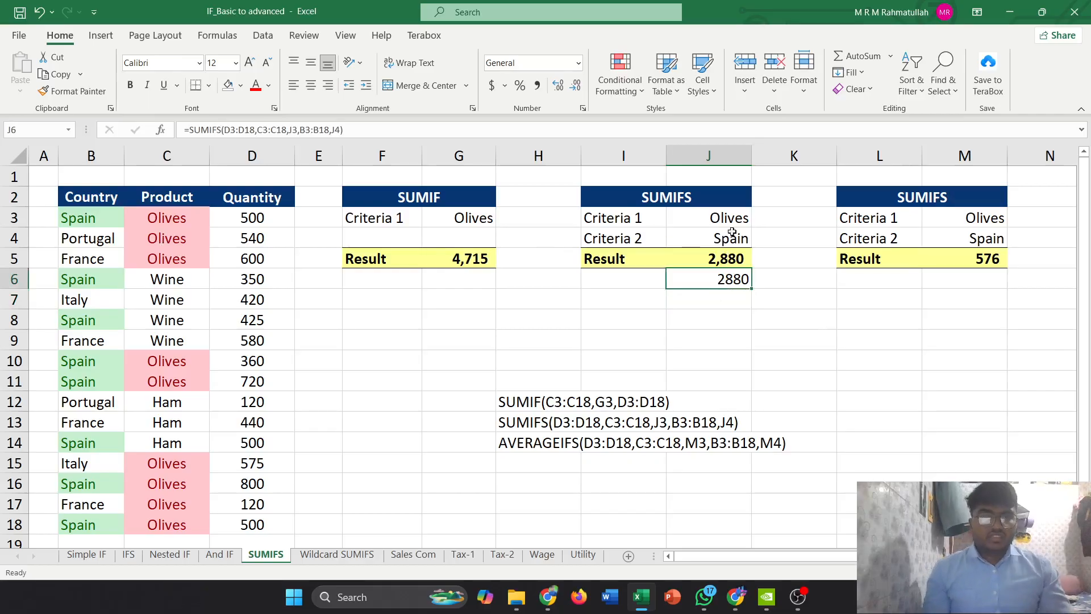
- Test the SUMIFS formula by copying Portugal from B4 into the Criteria 2 cell J4, and undo the replacement
{"action": "left_click", "coordinate": [100, 241]}
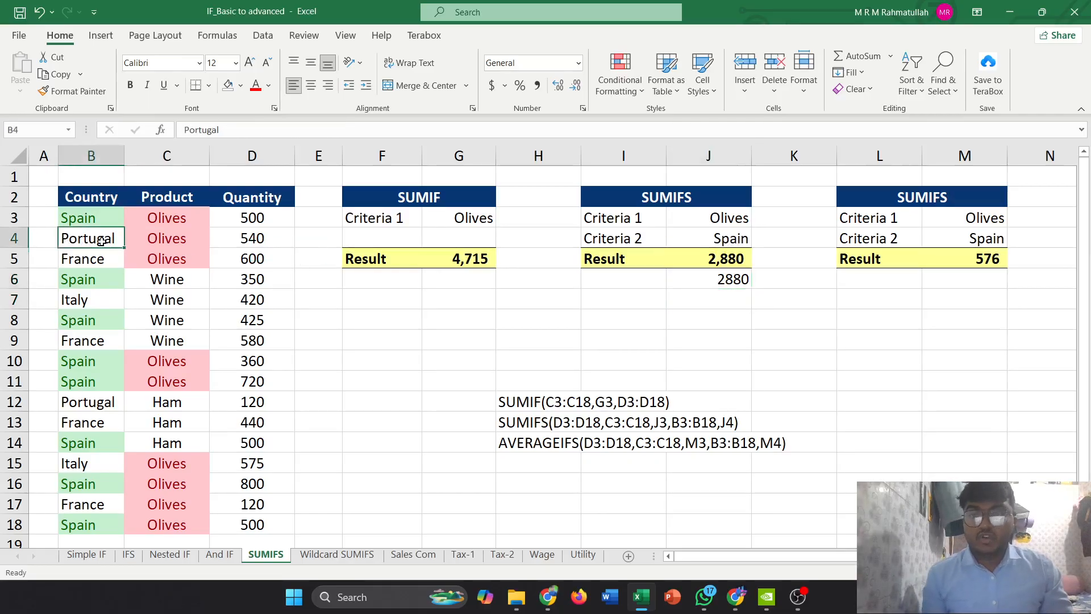
{"action": "key", "text": "ctrl+c"}
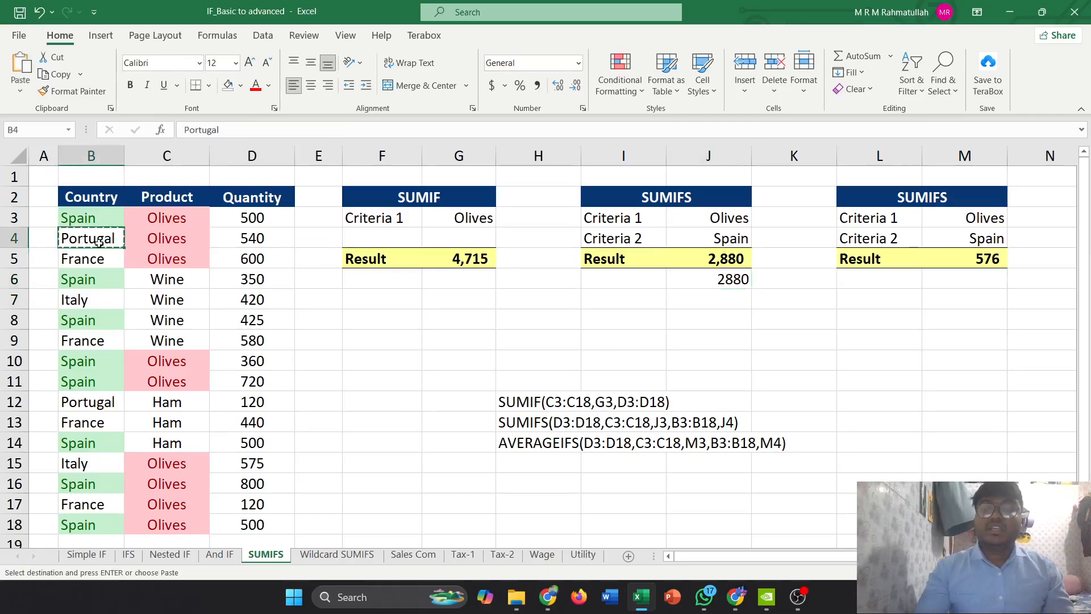
{"action": "left_click", "coordinate": [721, 243]}
{"action": "key", "text": "ctrl+v"}
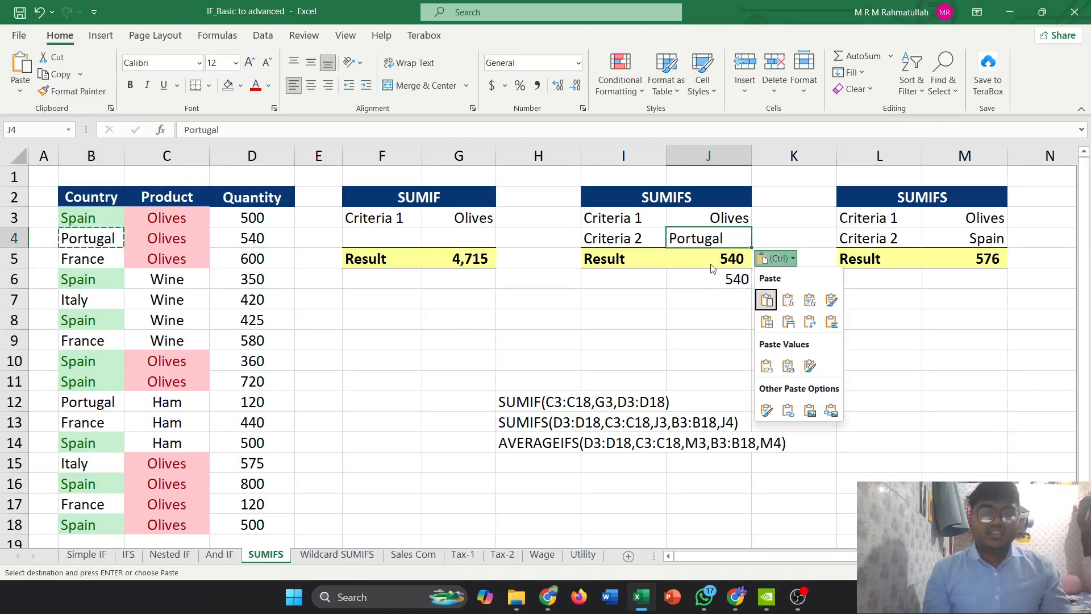
{"action": "key", "text": "Escape"}
{"action": "left_click", "coordinate": [777, 335]}
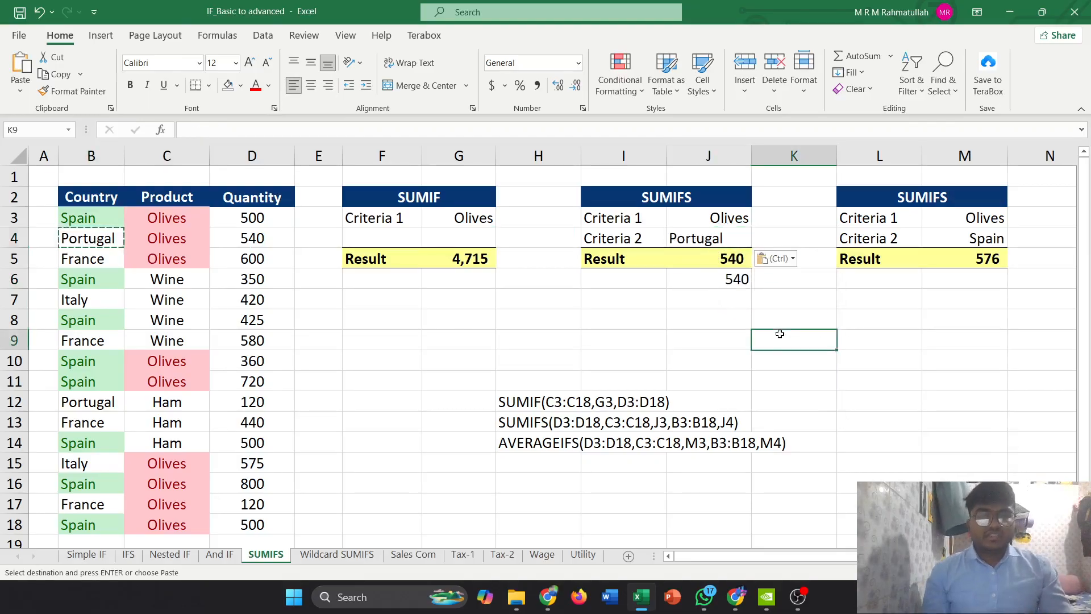
{"action": "left_click", "coordinate": [739, 259]}
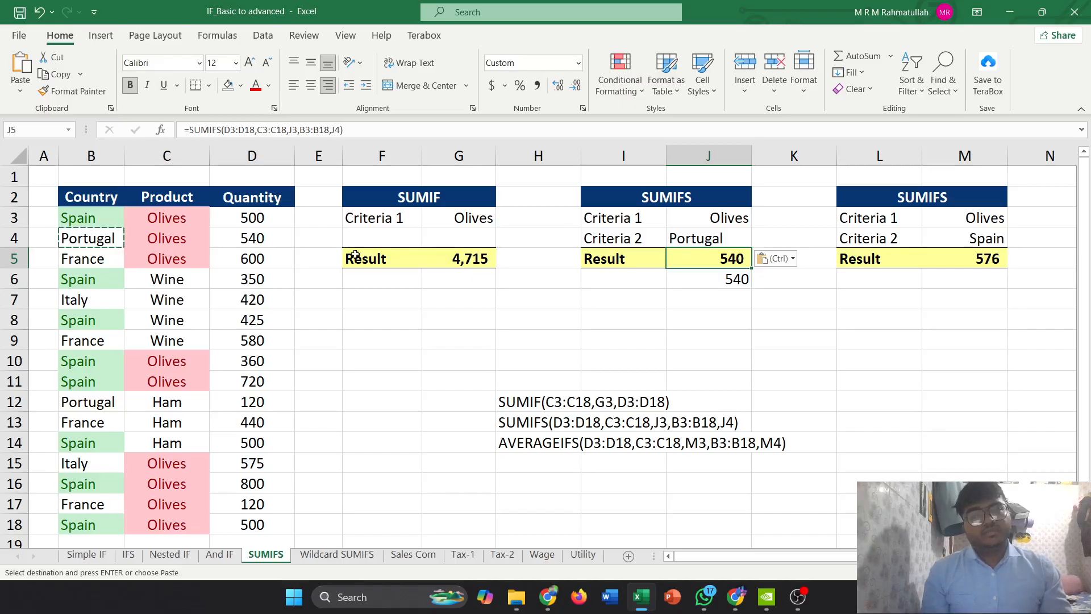
{"action": "key", "text": "ctrl+z"}
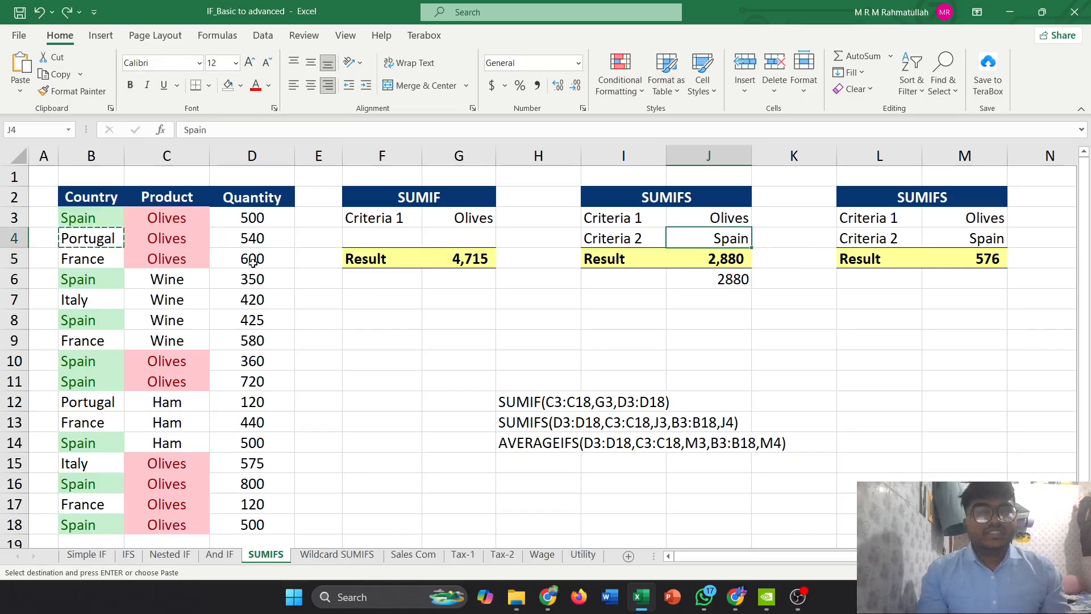
- Test the SUMIFS formula by copying Wine from C6 into the Criteria 1 cell J3, and undo the replacement
{"action": "left_click", "coordinate": [171, 279]}
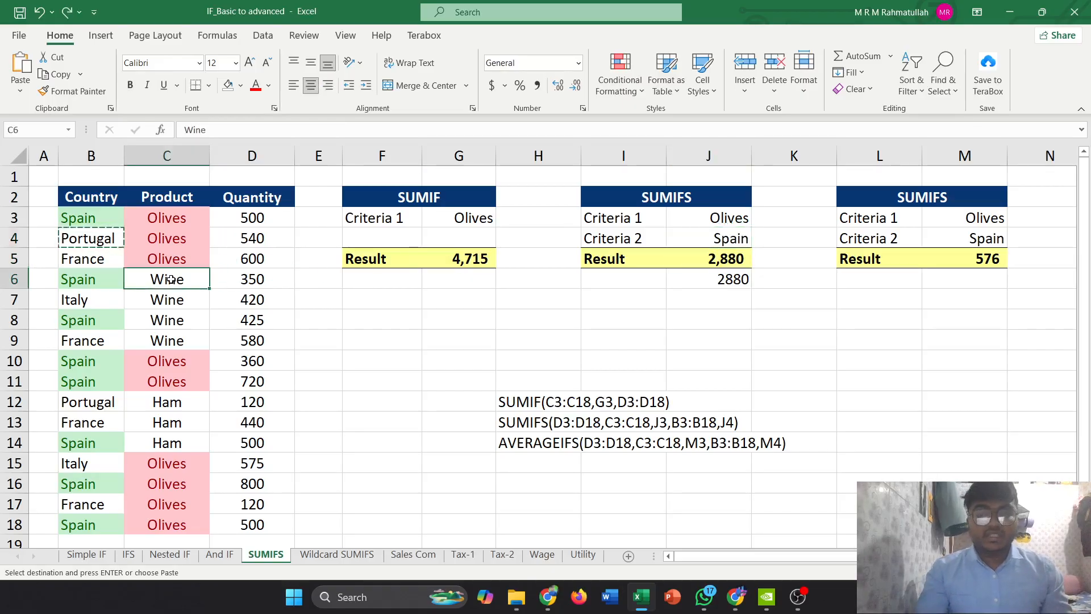
{"action": "key", "text": "ctrl+c"}
{"action": "left_click", "coordinate": [684, 221]}
{"action": "key", "text": "ctrl+v"}
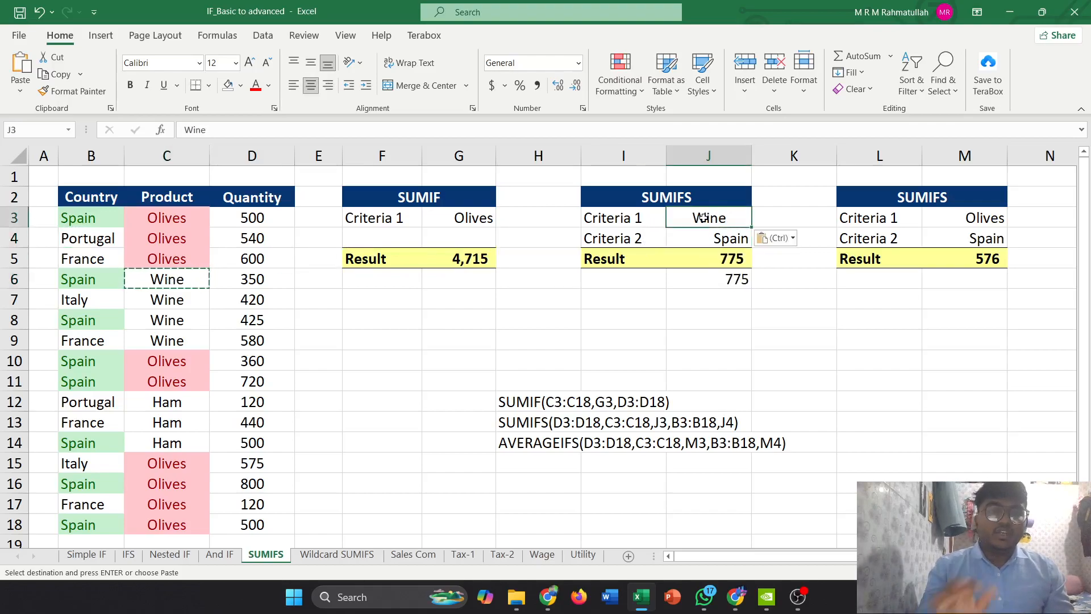
{"action": "key", "text": "Escape"}
{"action": "key", "text": "ctrl+z"}
{"action": "key", "text": "ctrl+z"}
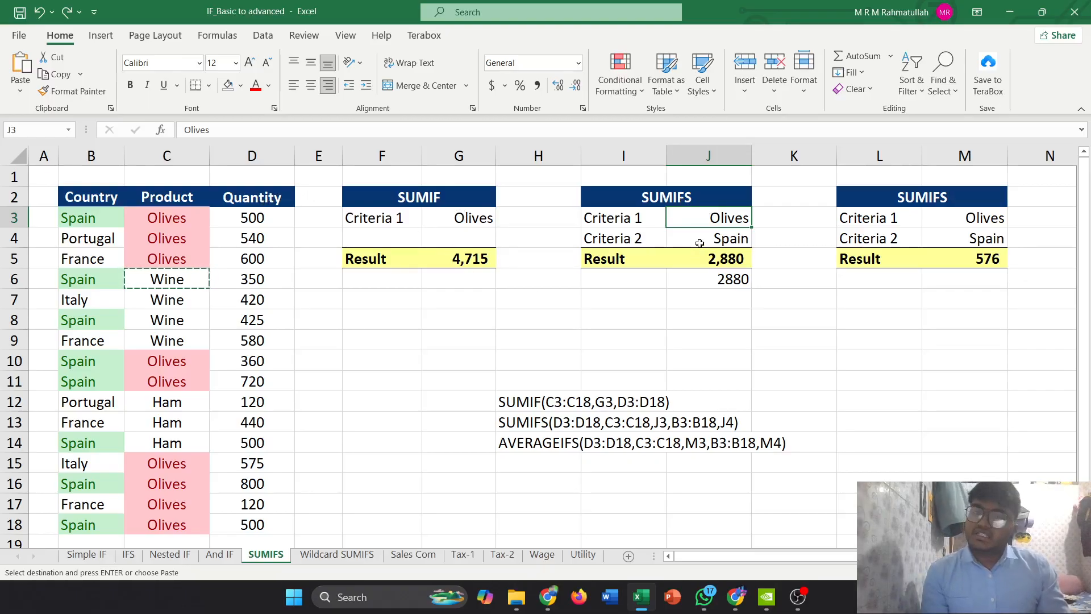
- Start an AVERAGEIFS formula in cell M6 with the Quantity cells D3:D18 as its average range
{"action": "left_click", "coordinate": [956, 265]}
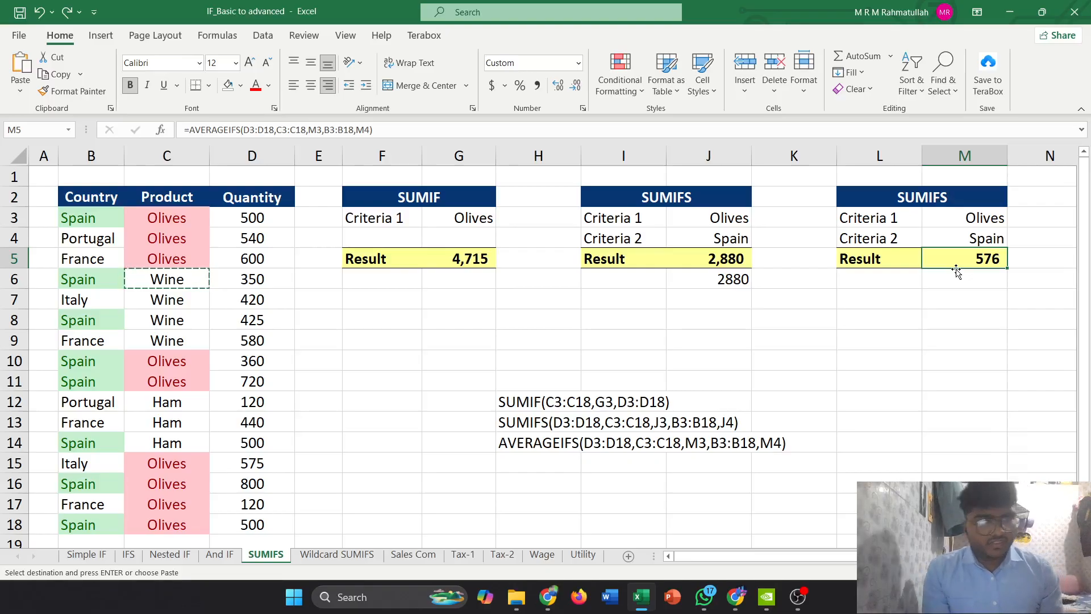
{"action": "left_click", "coordinate": [961, 283]}
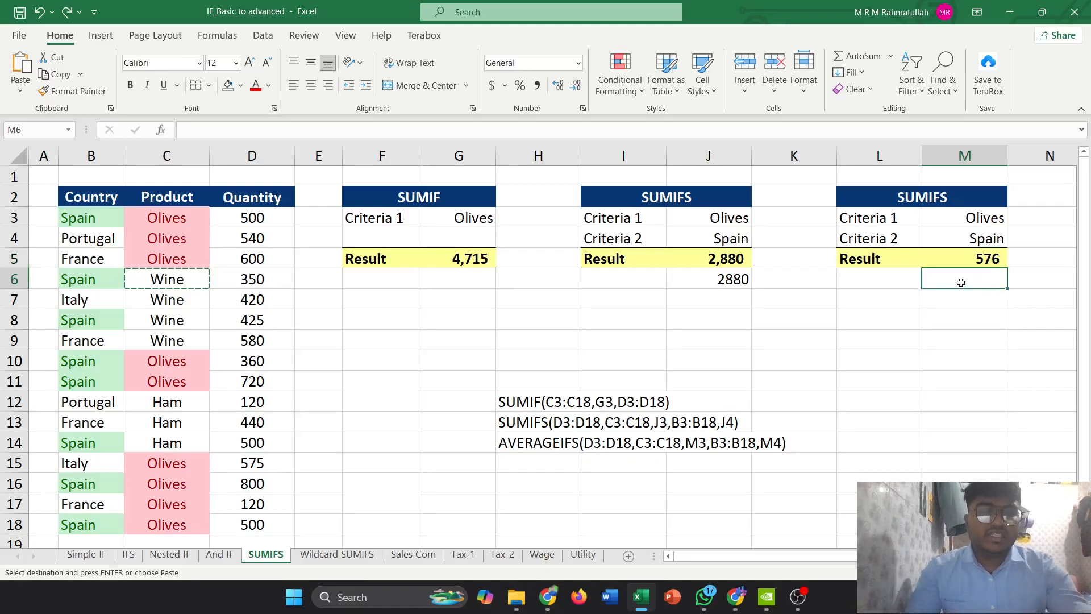
{"action": "type", "text": "="}
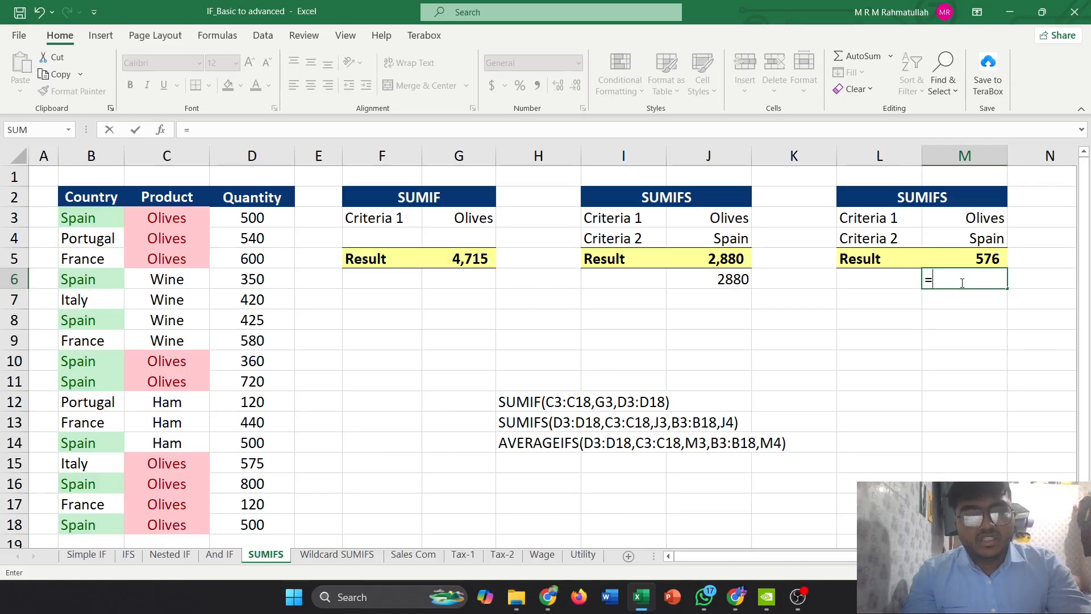
{"action": "type", "text": "avera"}
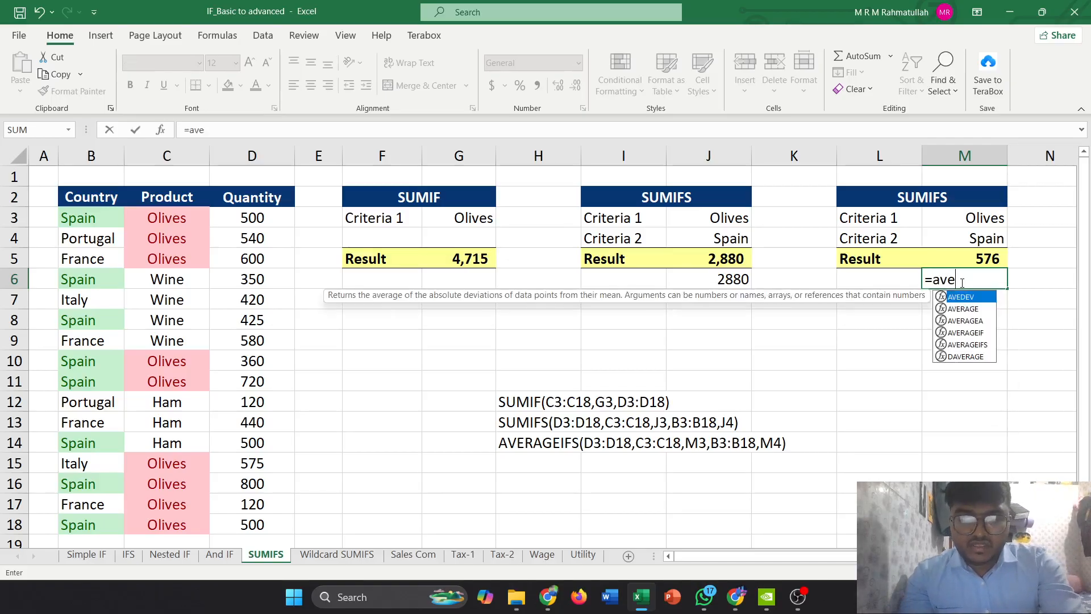
{"action": "key", "text": "Down"}
{"action": "key", "text": "Down"}
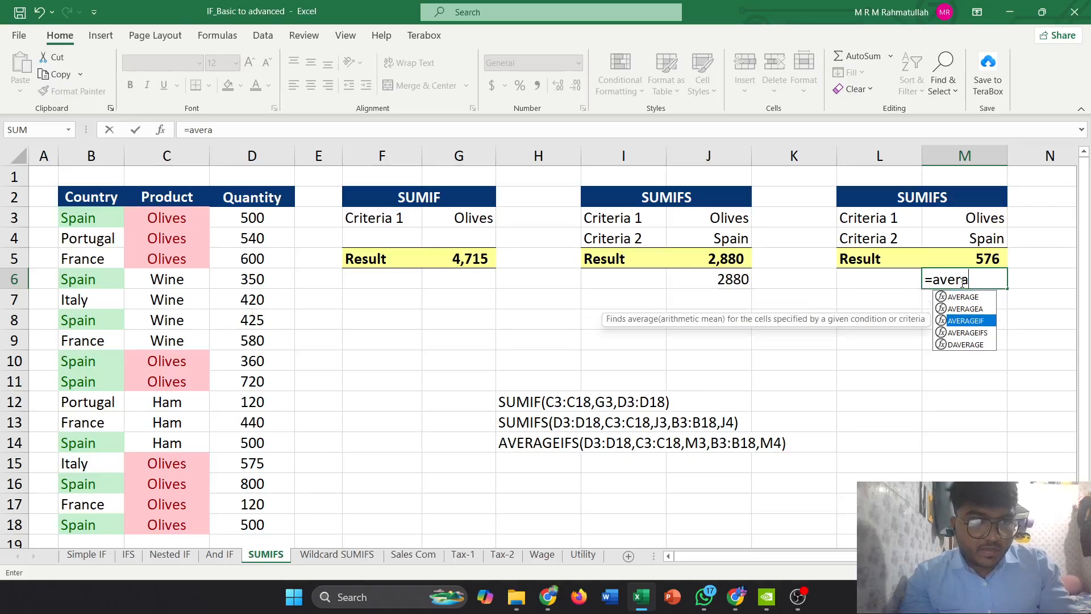
{"action": "key", "text": "Down"}
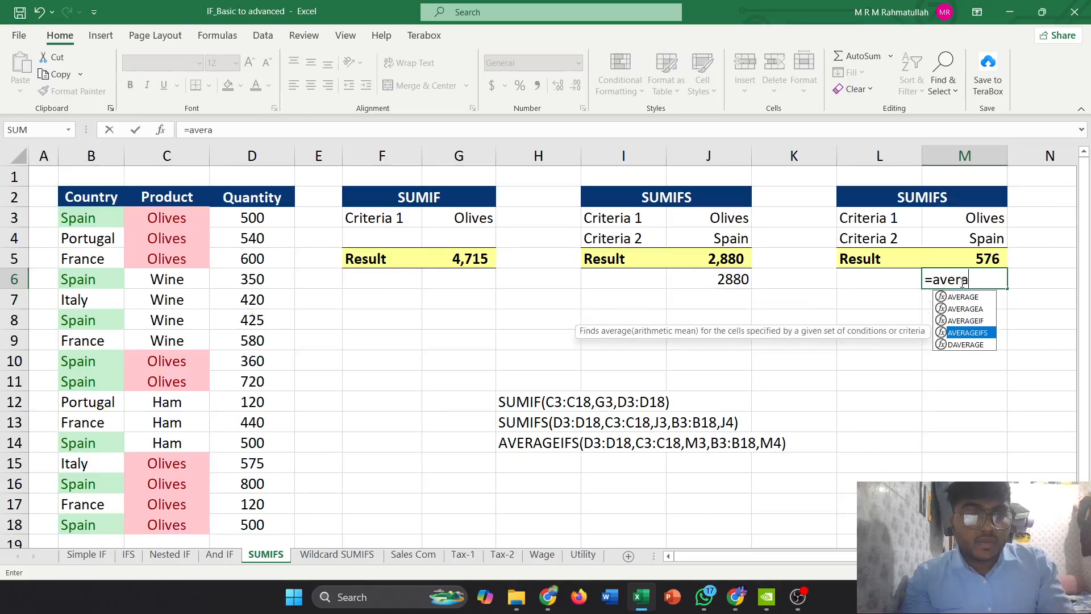
{"action": "key", "text": "Tab"}
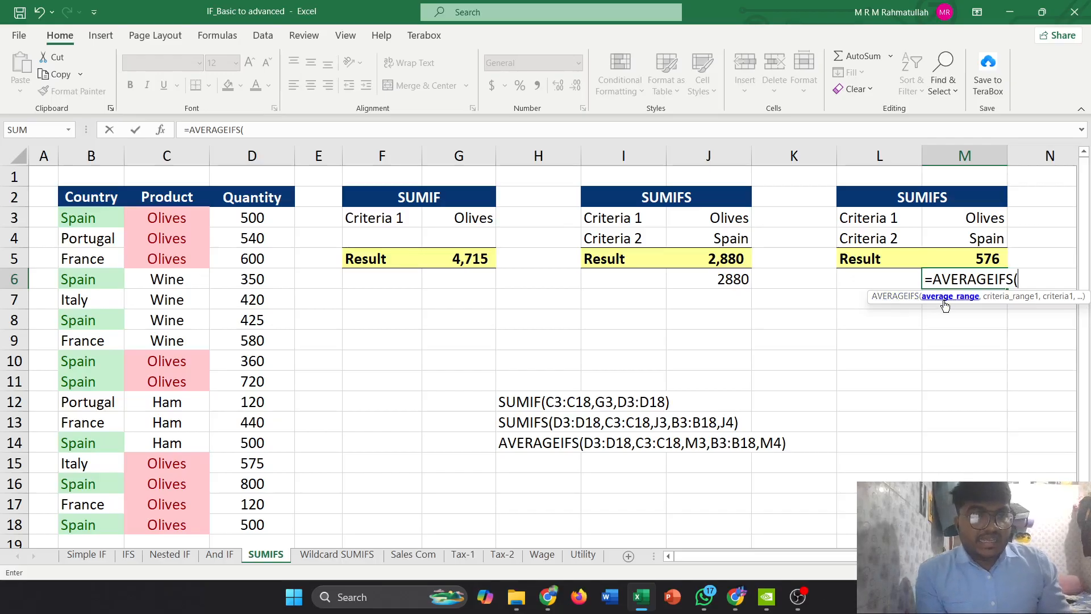
{"action": "left_click_drag", "start_coordinate": [250, 216], "coordinate": [248, 516]}
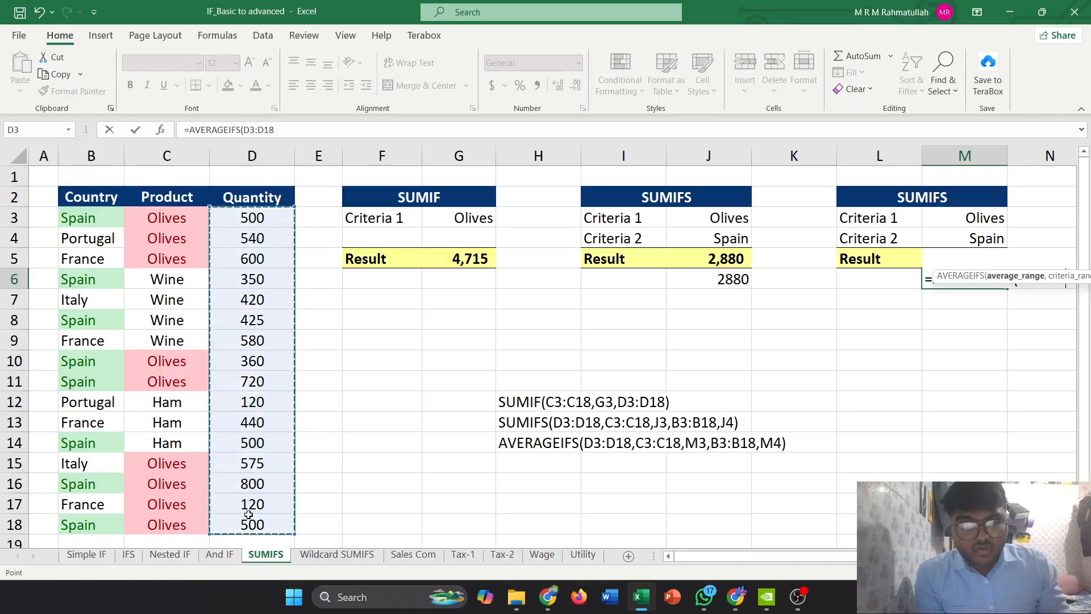
{"action": "type", "text": ","}
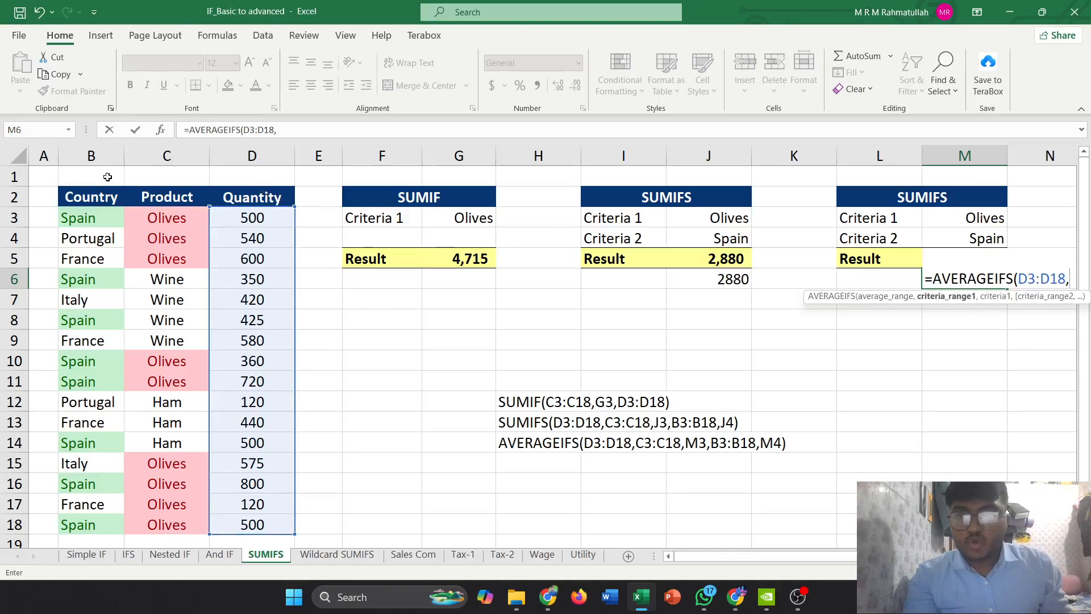
- Add the Product cells C3:C18 as the first criteria range and M3 as its criteria in the AVERAGEIFS formula
{"action": "left_click_drag", "start_coordinate": [161, 219], "coordinate": [171, 522]}
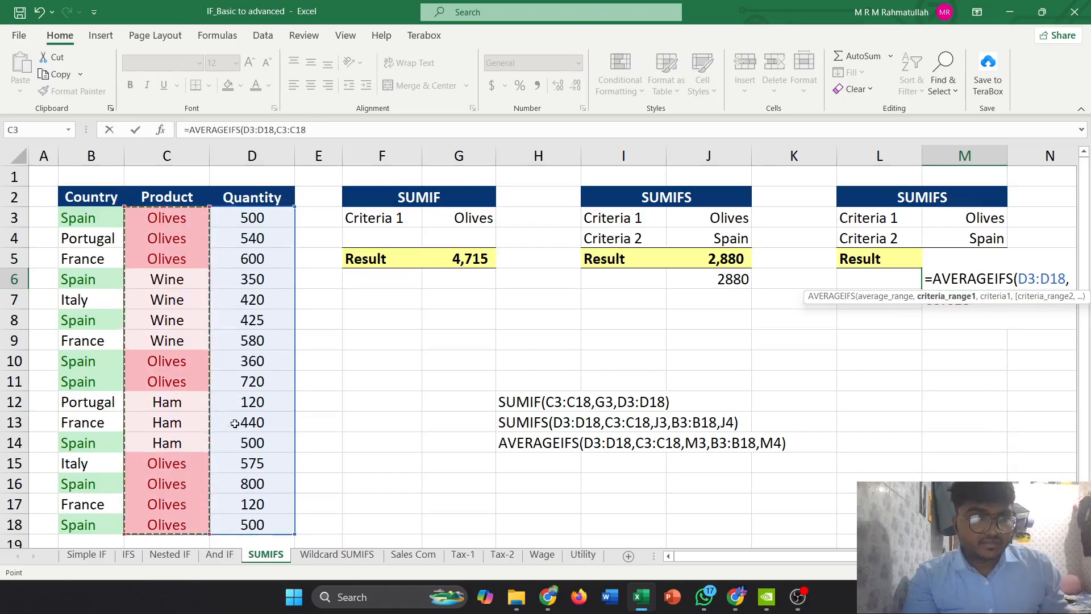
{"action": "type", "text": ","}
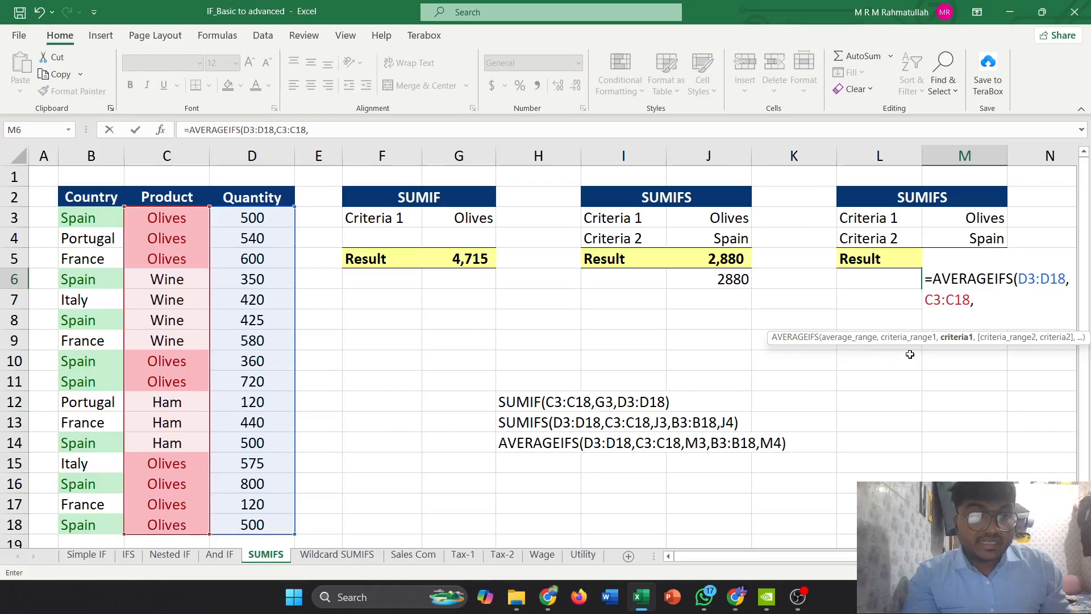
{"action": "left_click", "coordinate": [928, 219]}
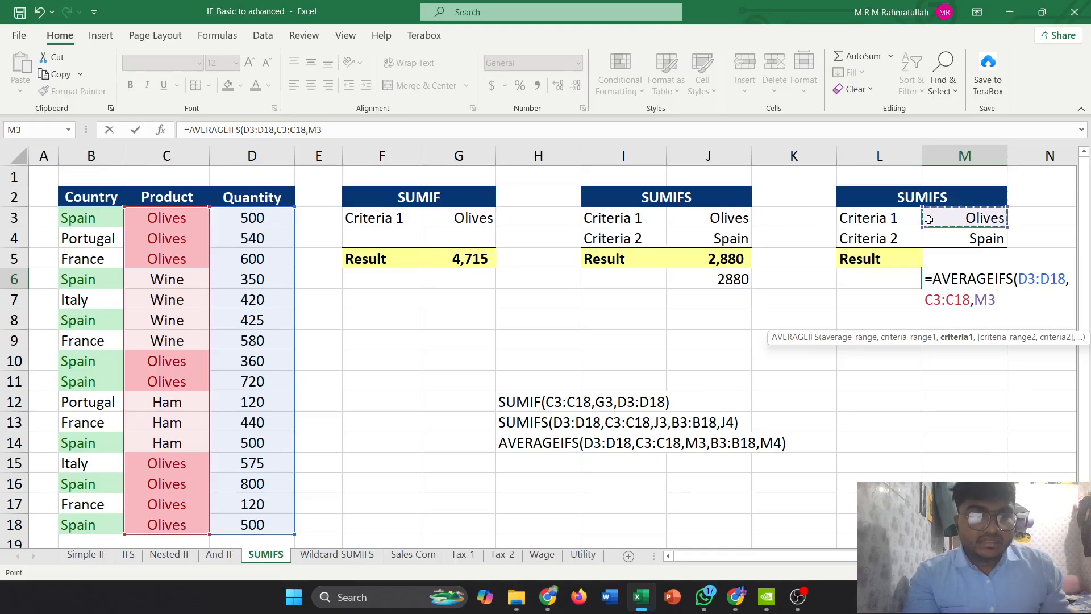
{"action": "type", "text": ","}
- Complete the AVERAGEIFS formula in M6 with the Country cells B3:B18 as the second criteria range and M4 as its criteria
{"action": "left_click_drag", "start_coordinate": [78, 217], "coordinate": [81, 521]}
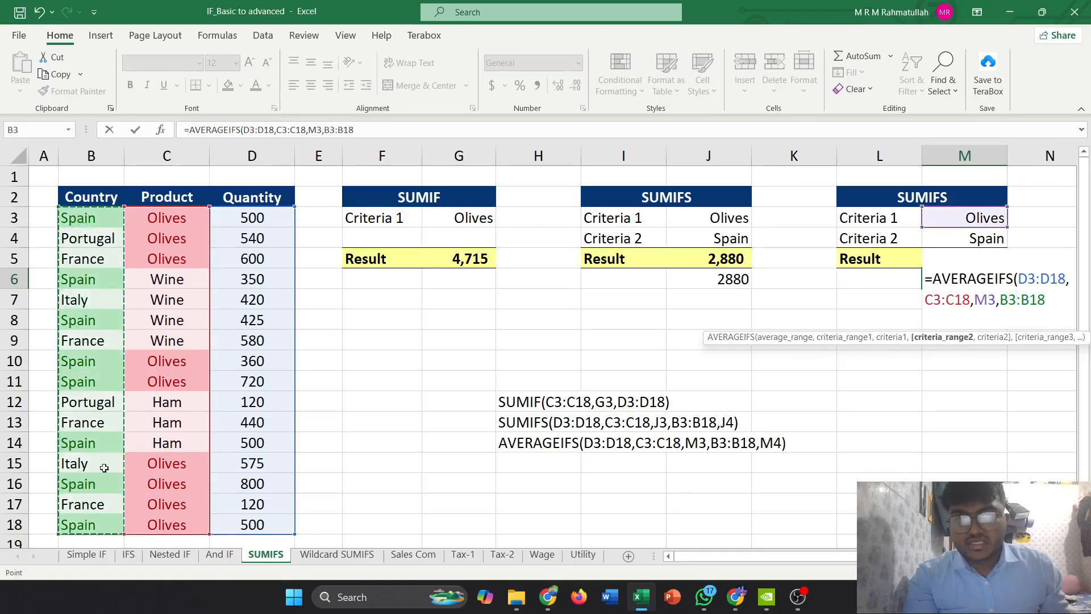
{"action": "type", "text": ","}
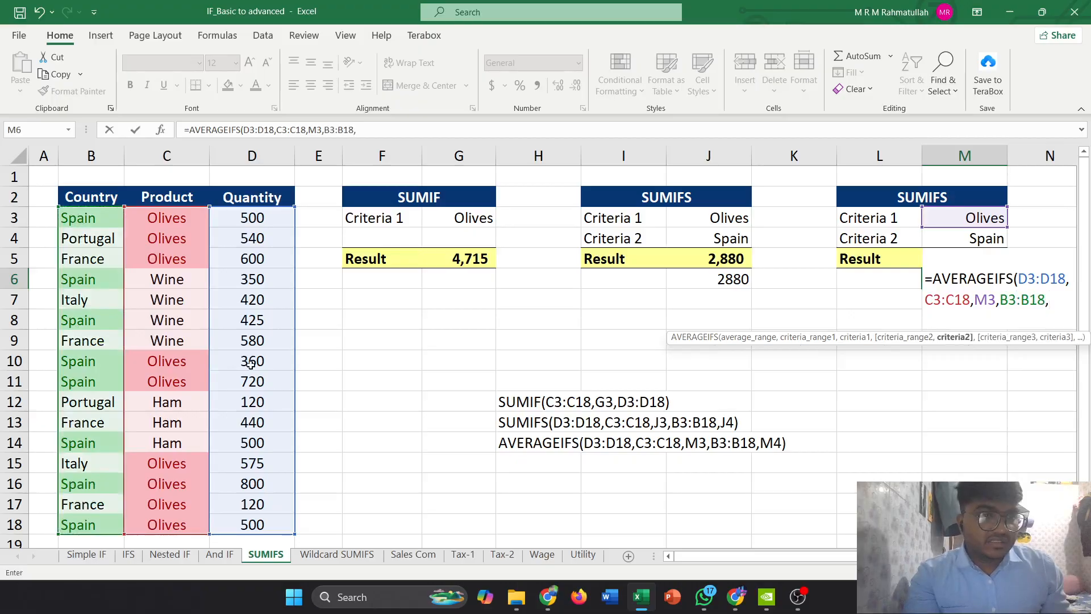
{"action": "left_click", "coordinate": [994, 240]}
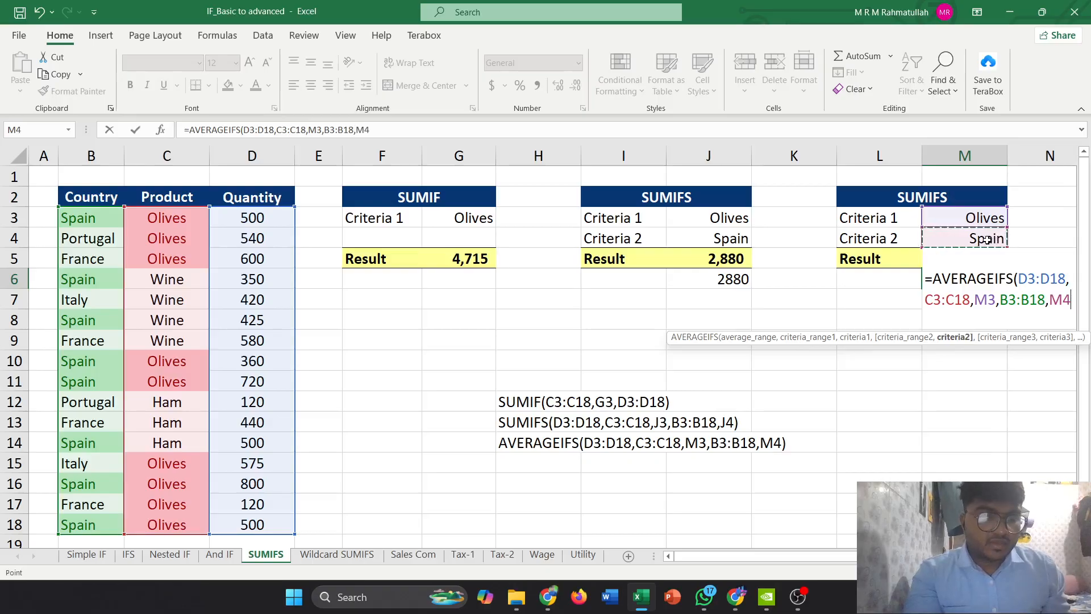
{"action": "type", "text": ")"}
{"action": "key", "text": "Return"}
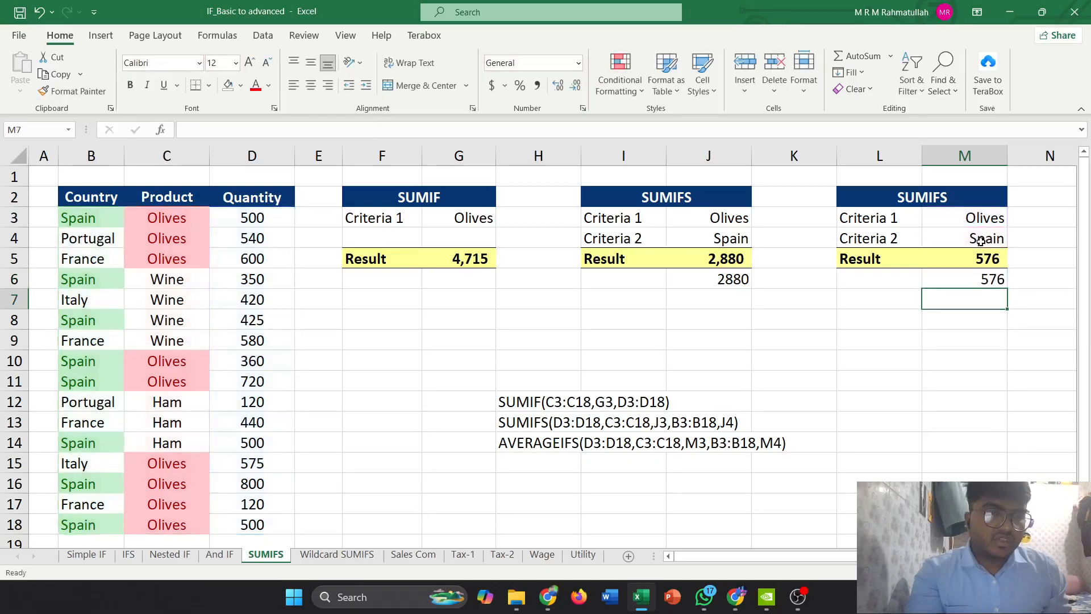
{"action": "left_click", "coordinate": [981, 282]}
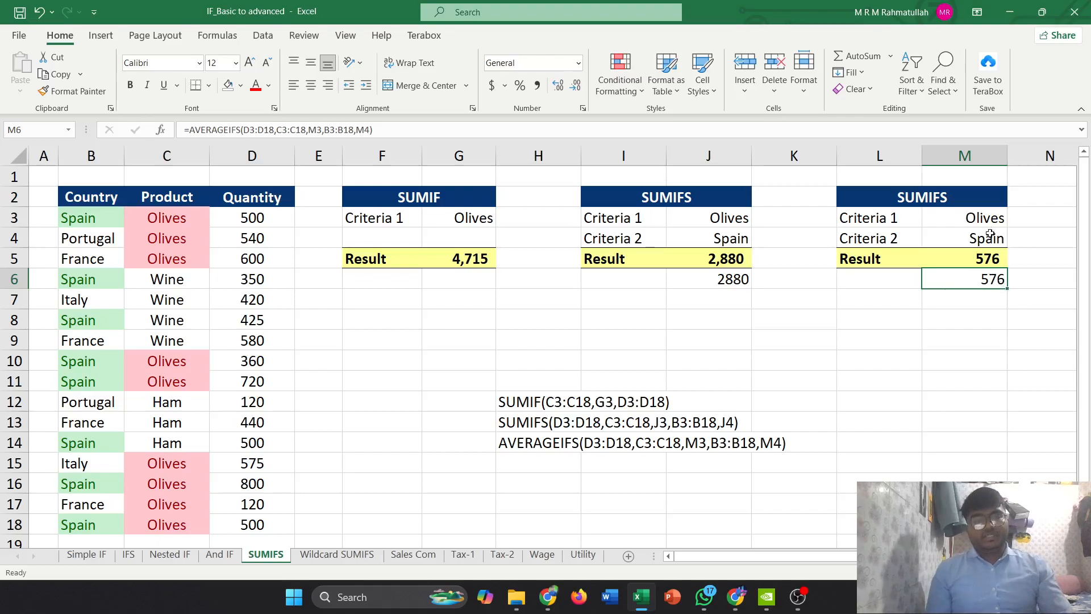
- Look at the Wildcard SUMIFS sheet and return to the SUMIFS sheet
{"action": "left_click", "coordinate": [973, 218]}
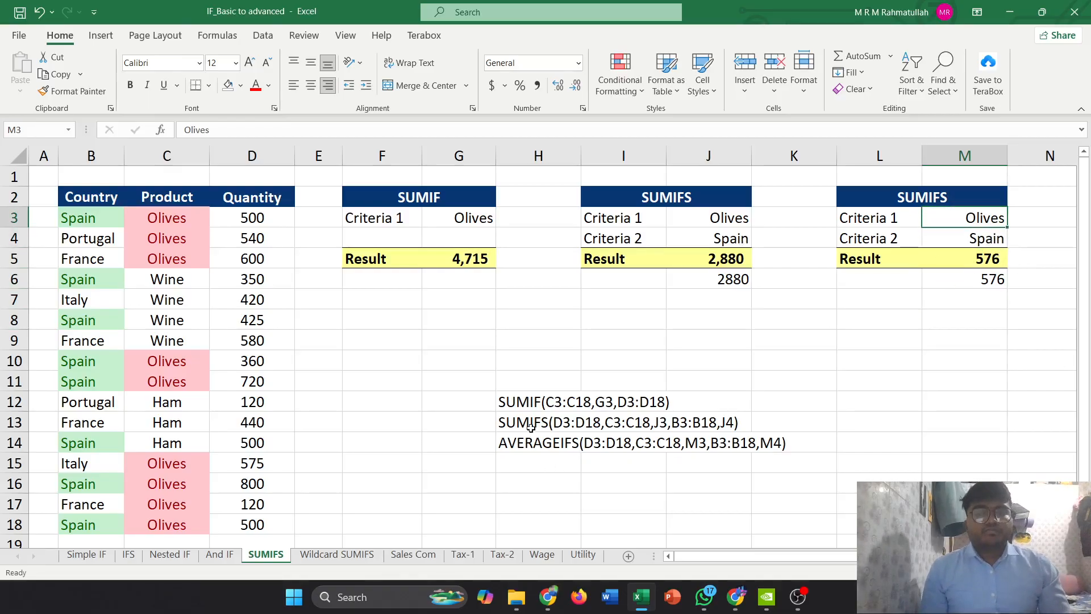
{"action": "left_click", "coordinate": [300, 555]}
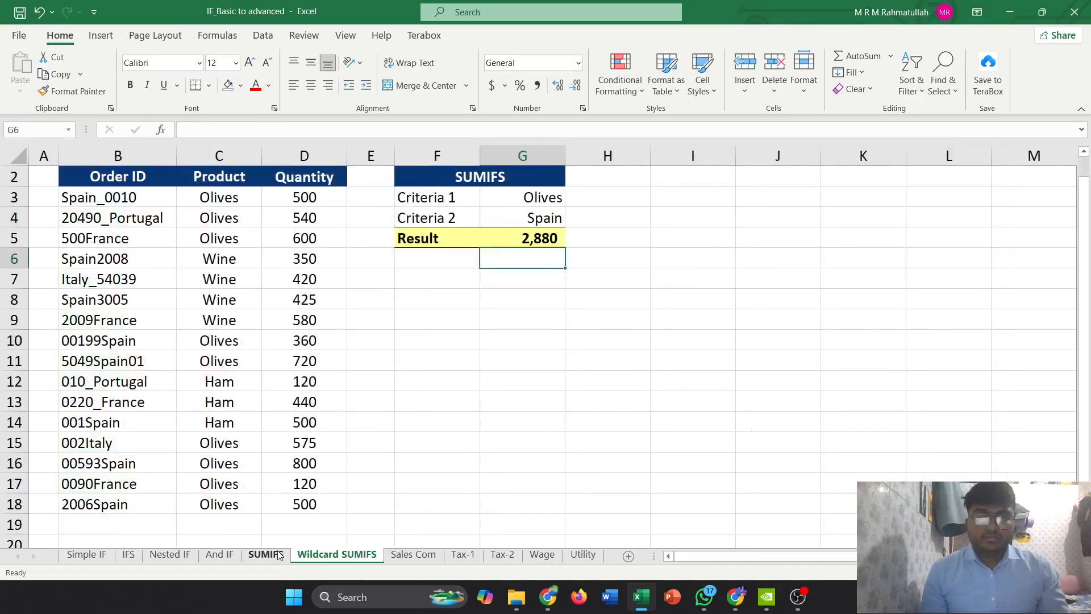
{"action": "left_click", "coordinate": [278, 555]}
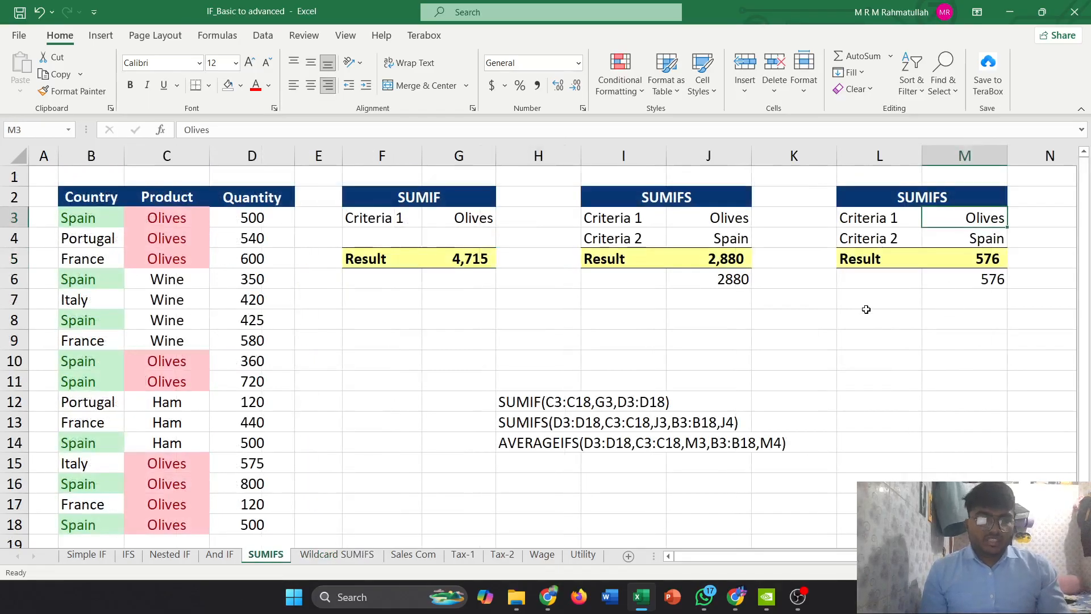